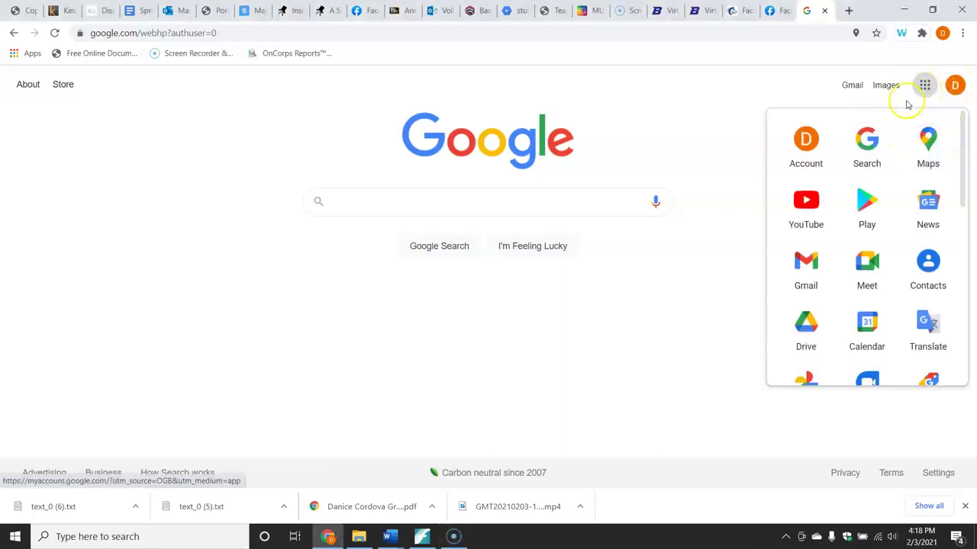
Launch Google Classroom from the Google apps grid to list the MUS 306 classes.
left_click_drag(966, 200, 970, 278)
left_click(807, 340)
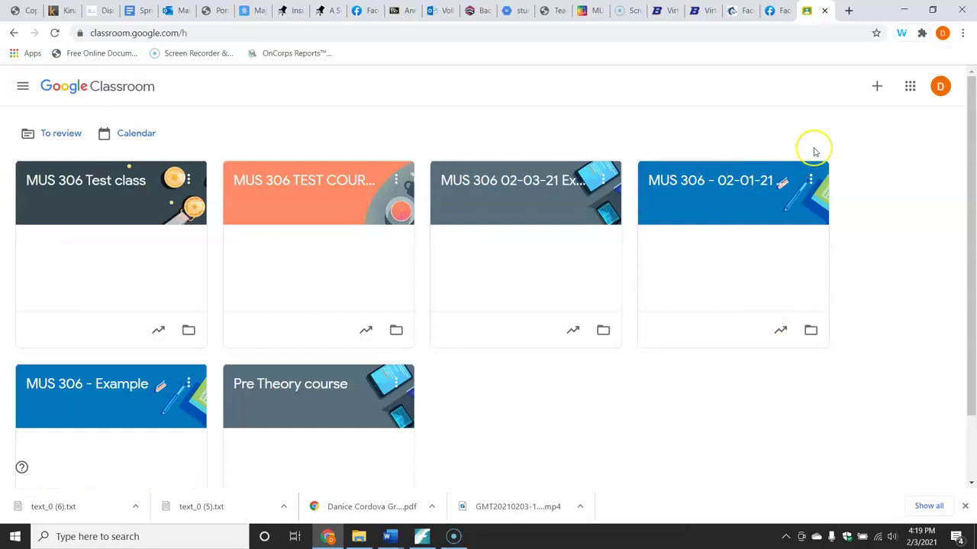
Create the class 'MUS 306 Test Class 02-03-21' after accepting the school-use notice.
left_click(876, 84)
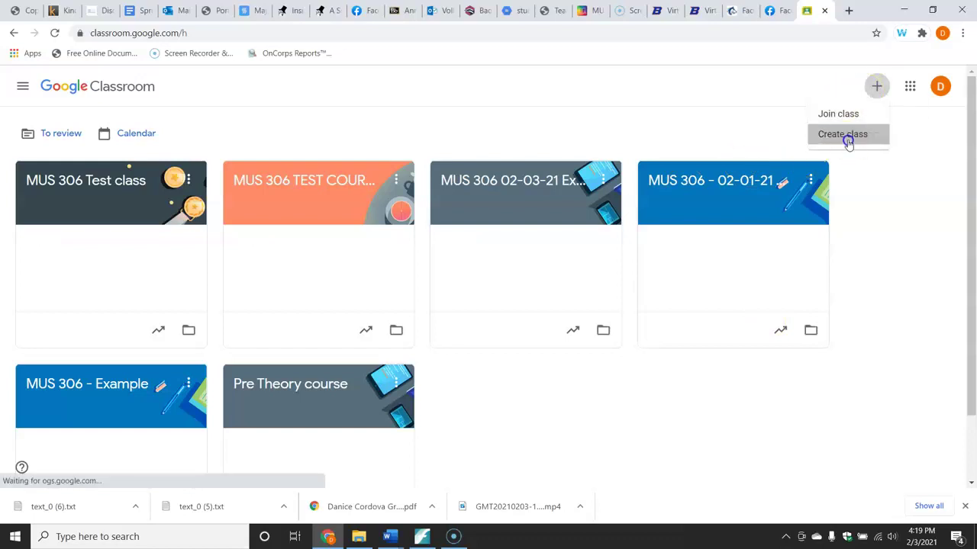
left_click(845, 135)
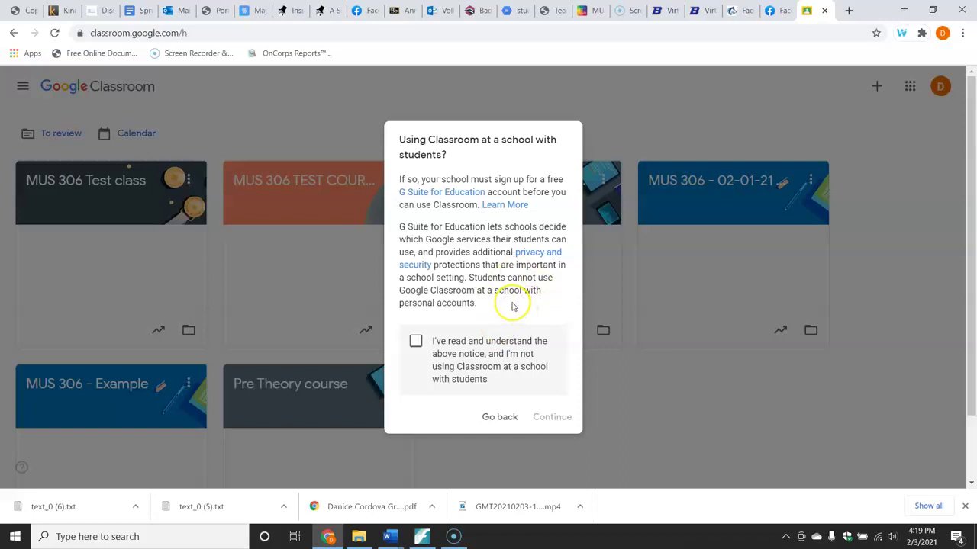
left_click(416, 342)
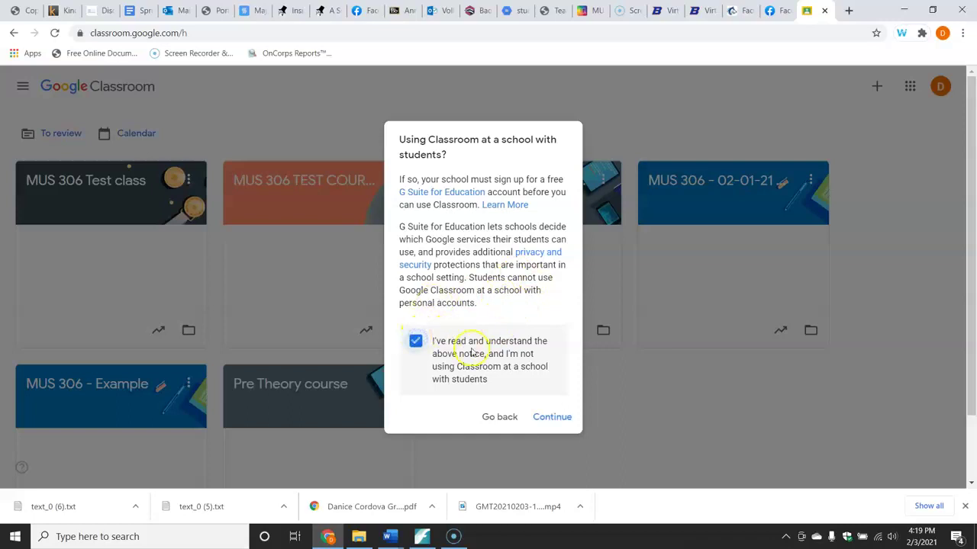
left_click(552, 419)
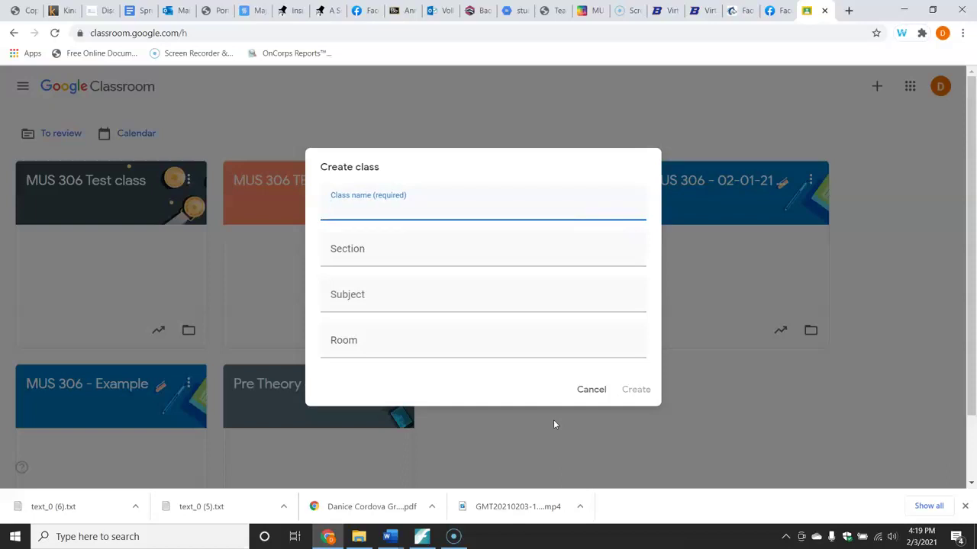
type("MUS 306 Test Class 02-03-21")
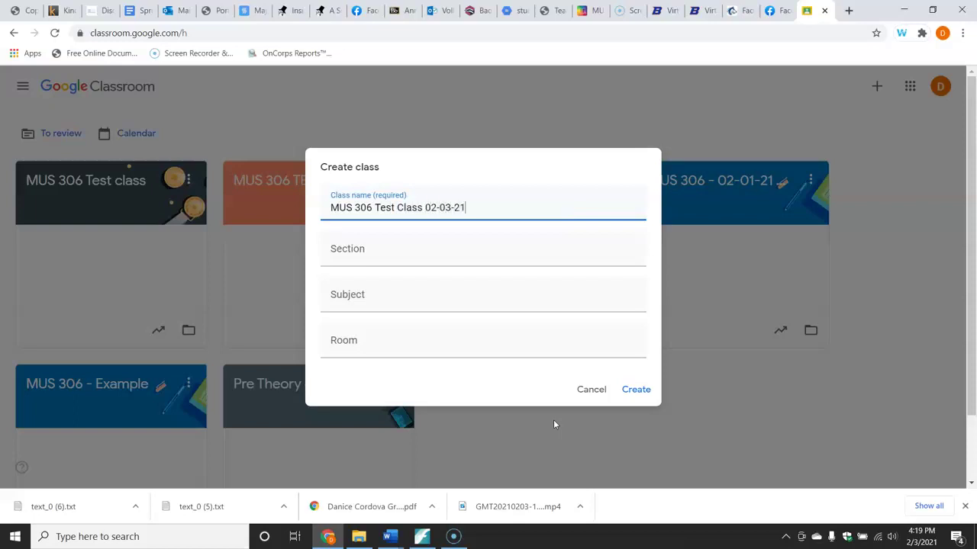
left_click(633, 390)
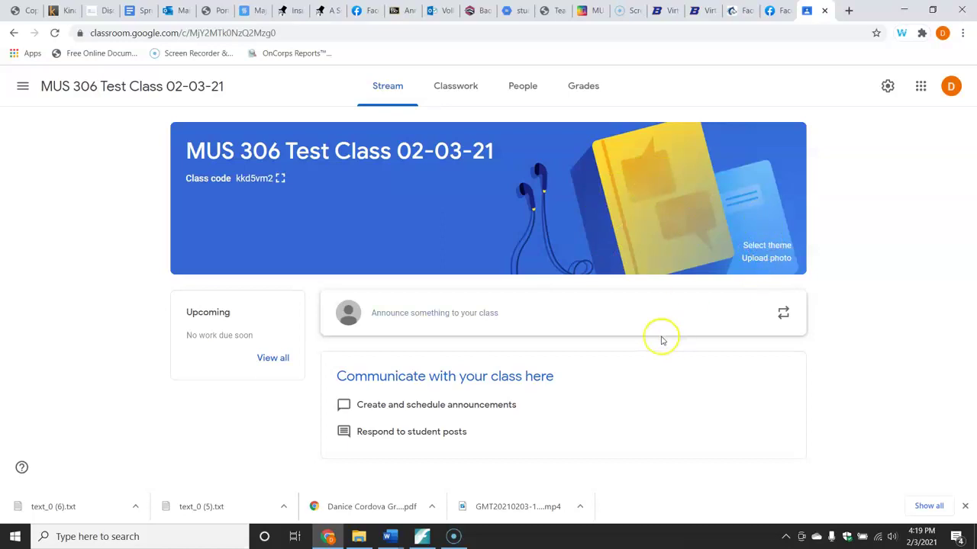
Post the announcement 'Welcome to class!' on the new class's stream.
left_click(628, 315)
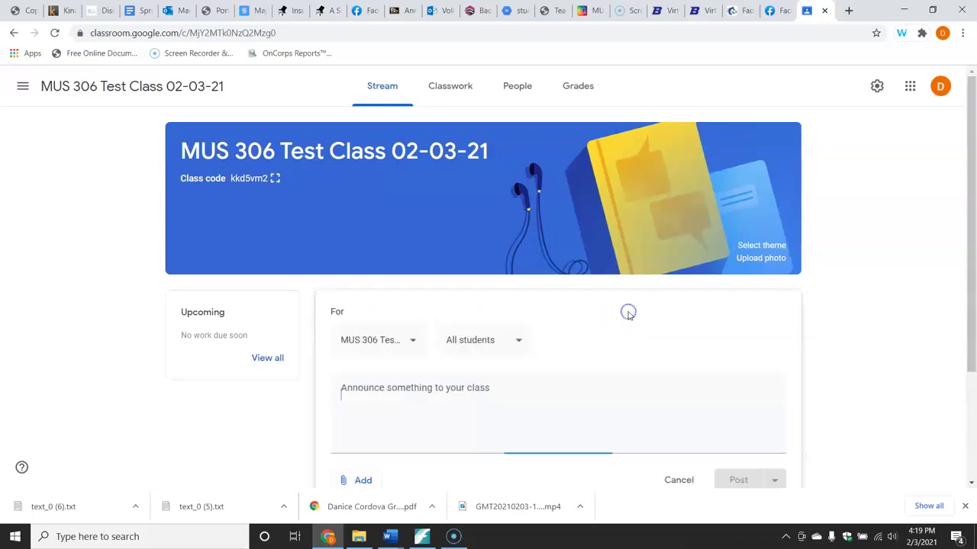
type("Welcome to class!")
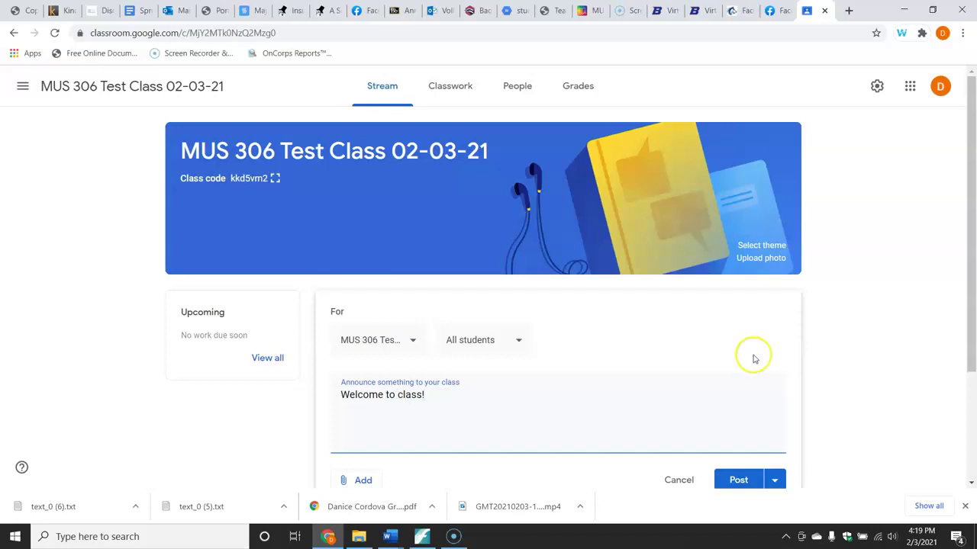
left_click(737, 480)
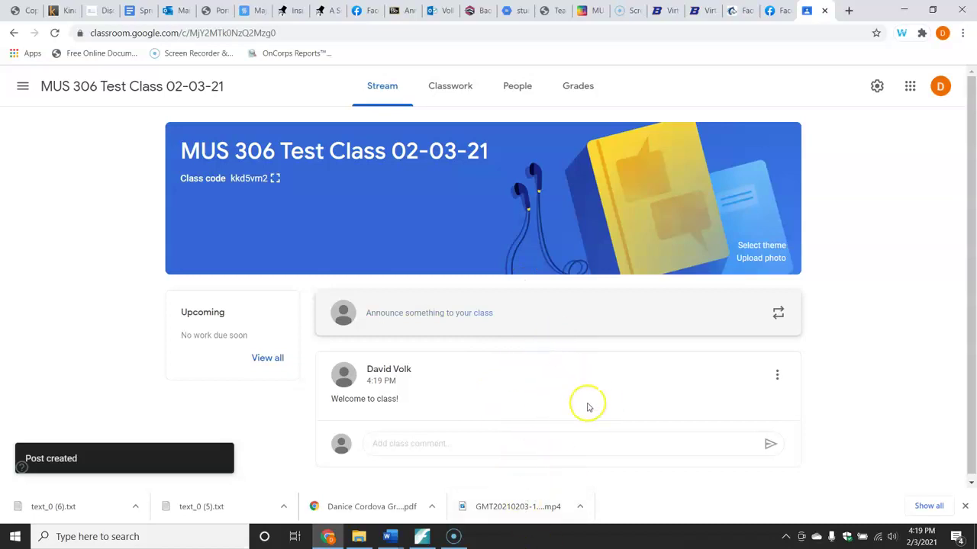
On the Classwork page, add the topic '02-03-21 Intro to C major Scale'.
left_click(448, 90)
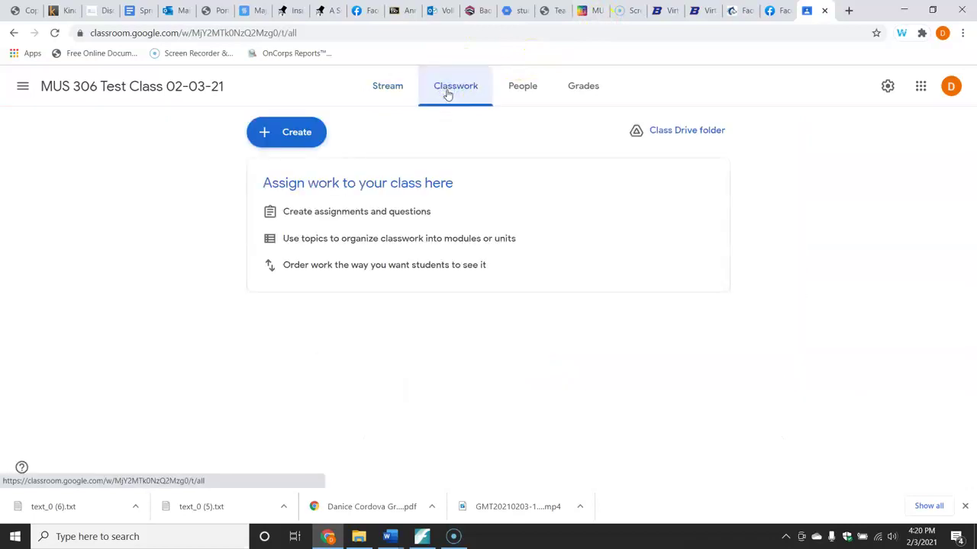
left_click(308, 133)
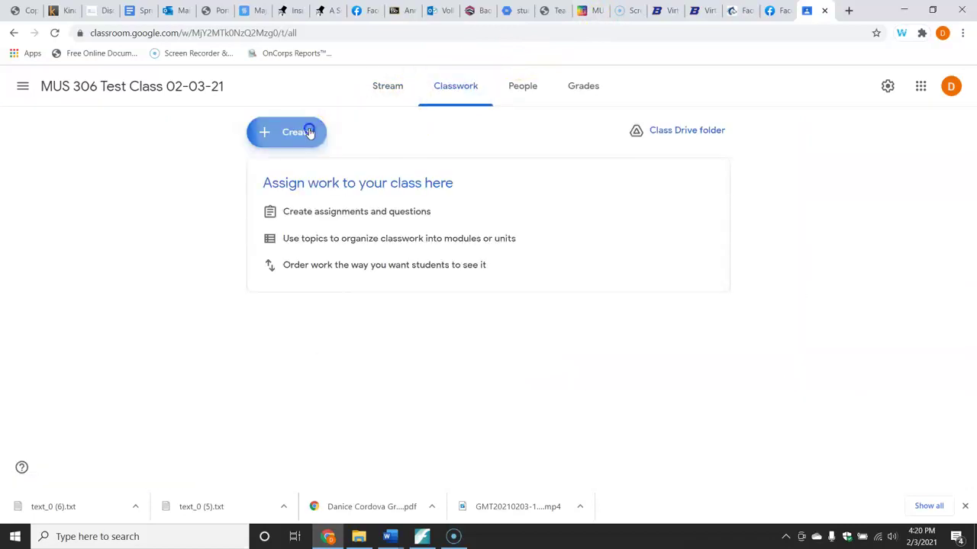
left_click(302, 340)
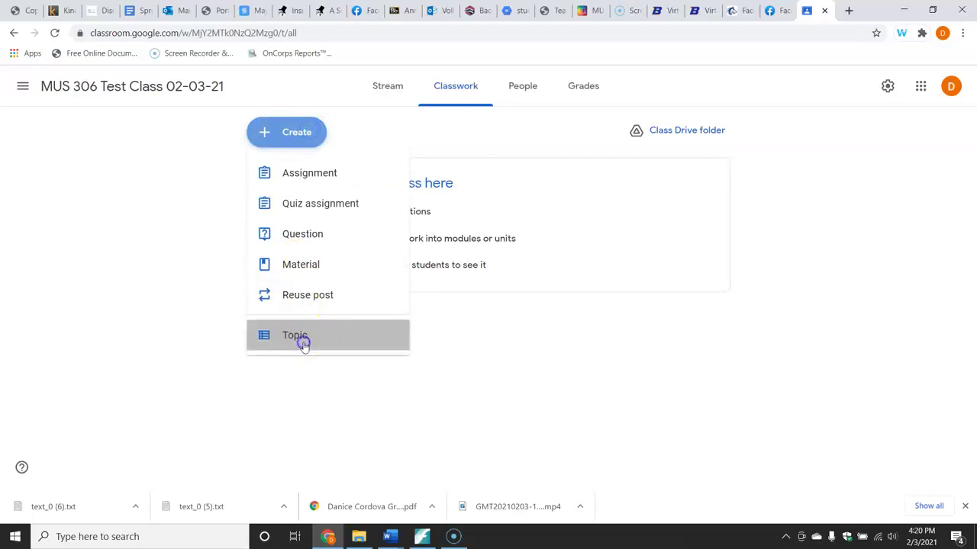
type("Intro")
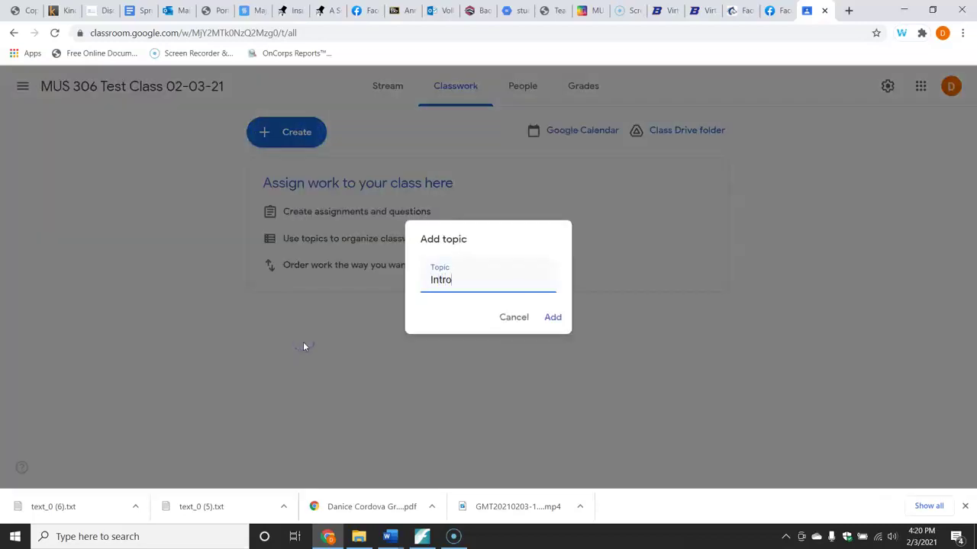
key("BackSpace")
key("BackSpace")
key("BackSpace")
key("BackSpace")
key("BackSpace")
type("02-03-21 Intro to C major ")
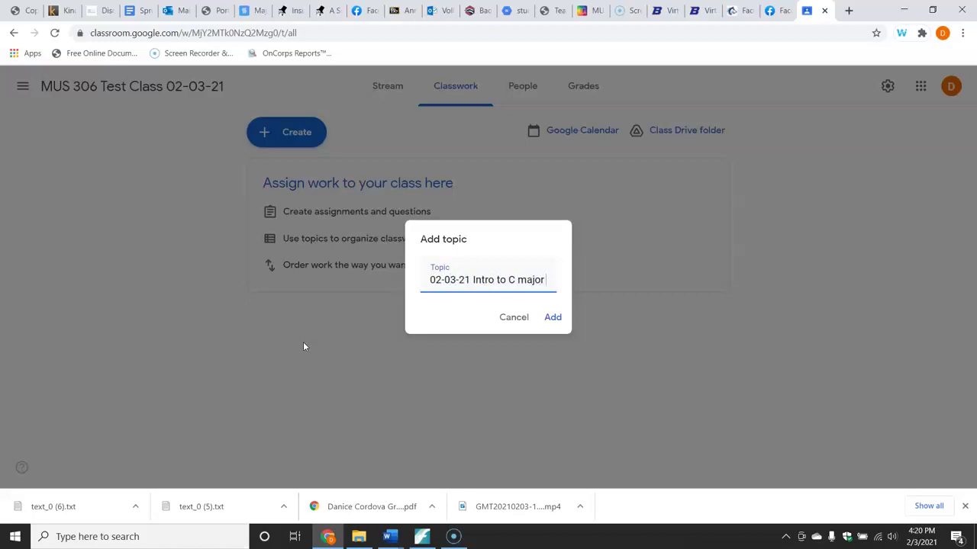
type("Scale")
key("Return")
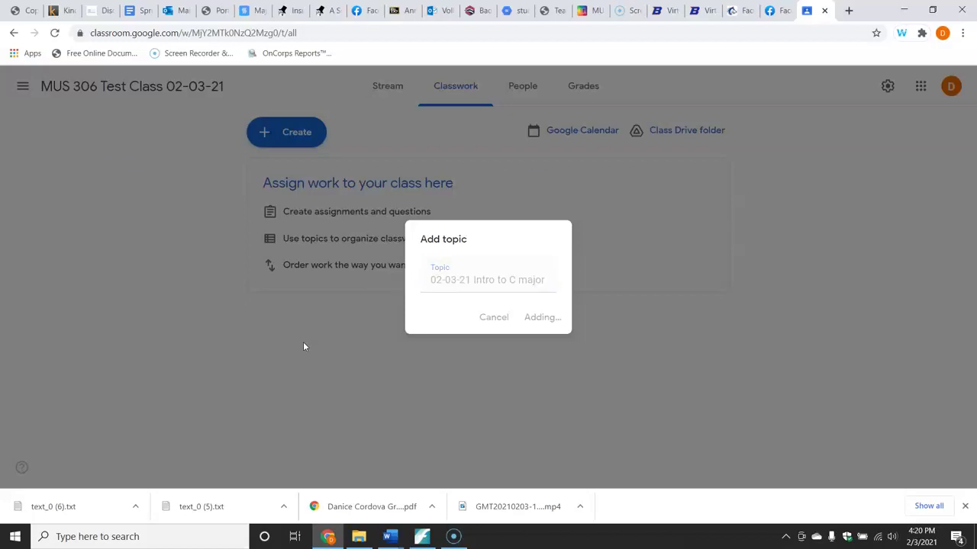
left_click(286, 132)
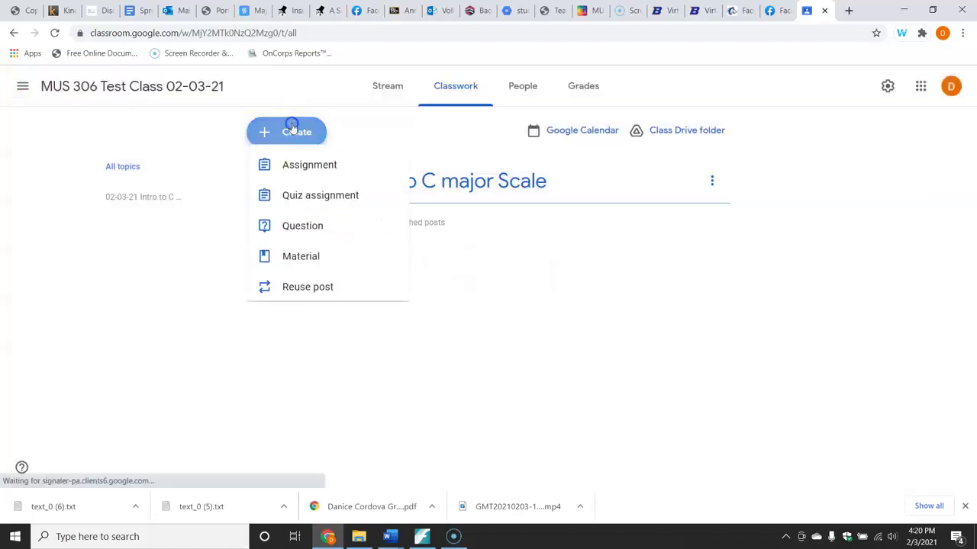
Start a material titled 'Introduction to C major Scale' and attach a new Google Slides presentation.
left_click(297, 273)
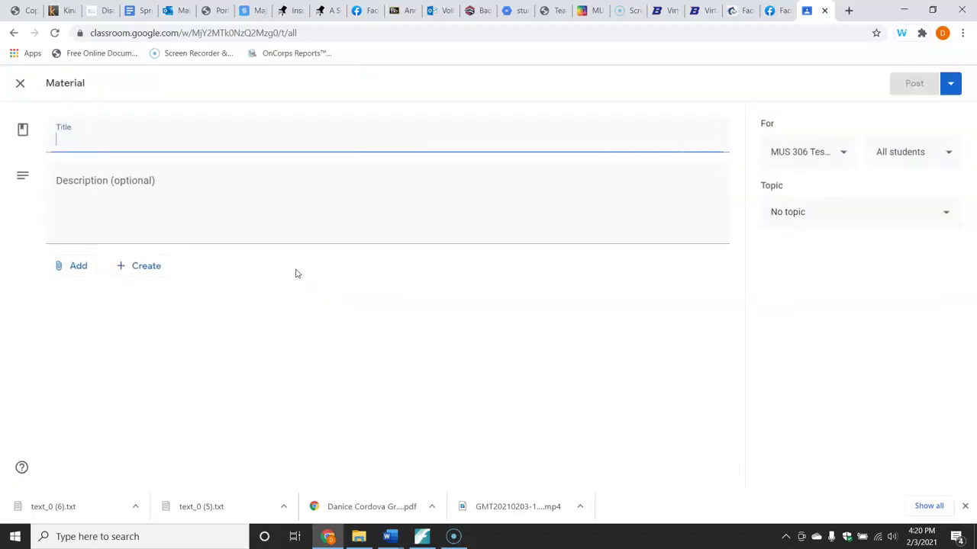
type("Introduction to C major Scale")
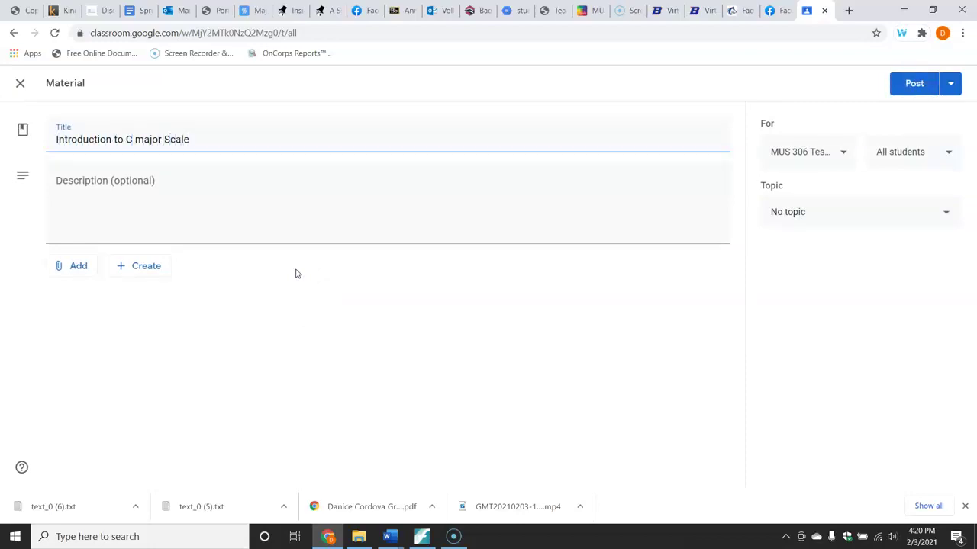
left_click(155, 264)
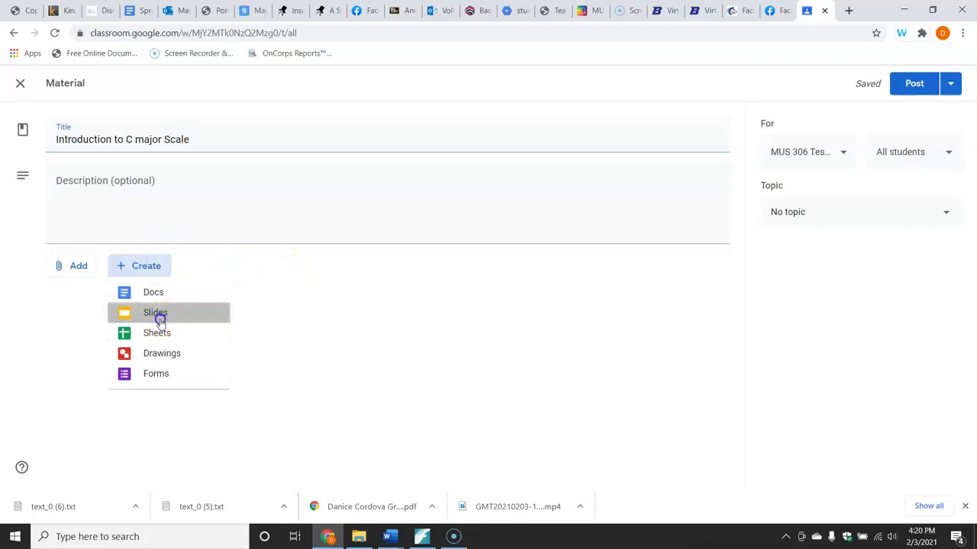
left_click(157, 316)
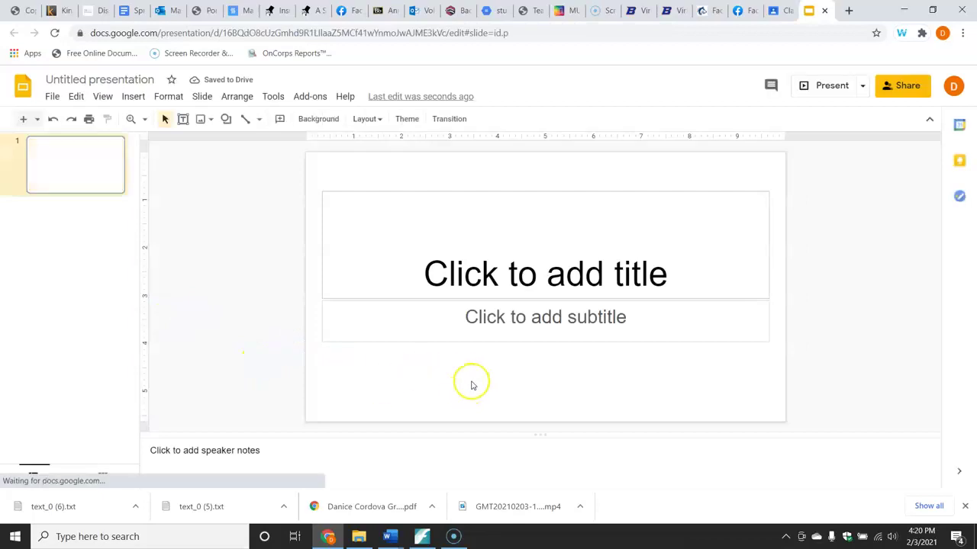
Clear the slide's placeholders and start a Flat musical snippet with the single-staff template.
key("ctrl+a")
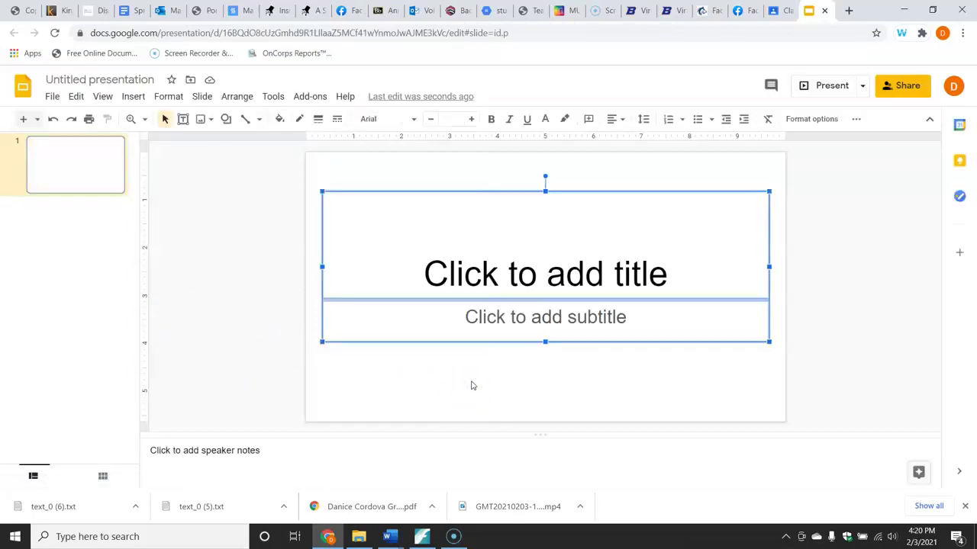
key("Delete")
left_click(303, 96)
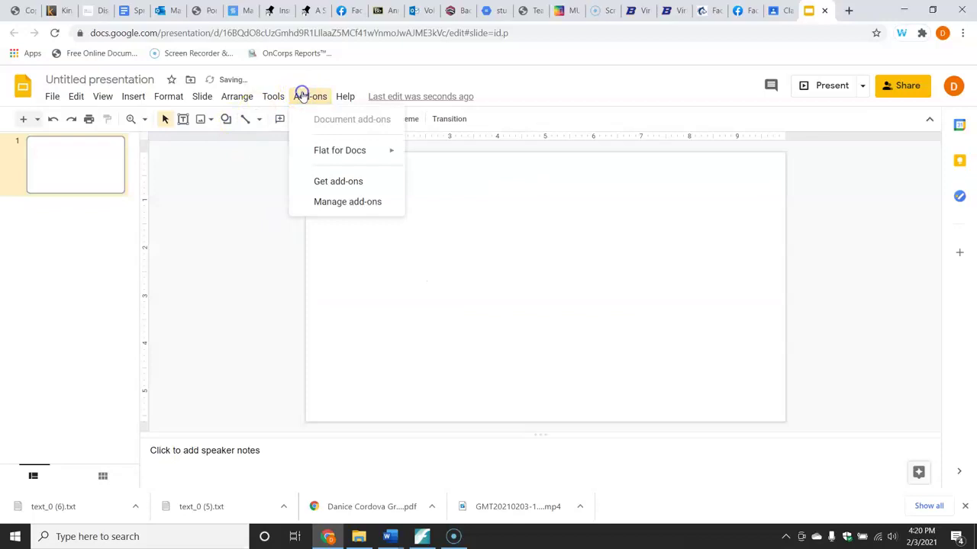
mouse_move(383, 150)
left_click(464, 155)
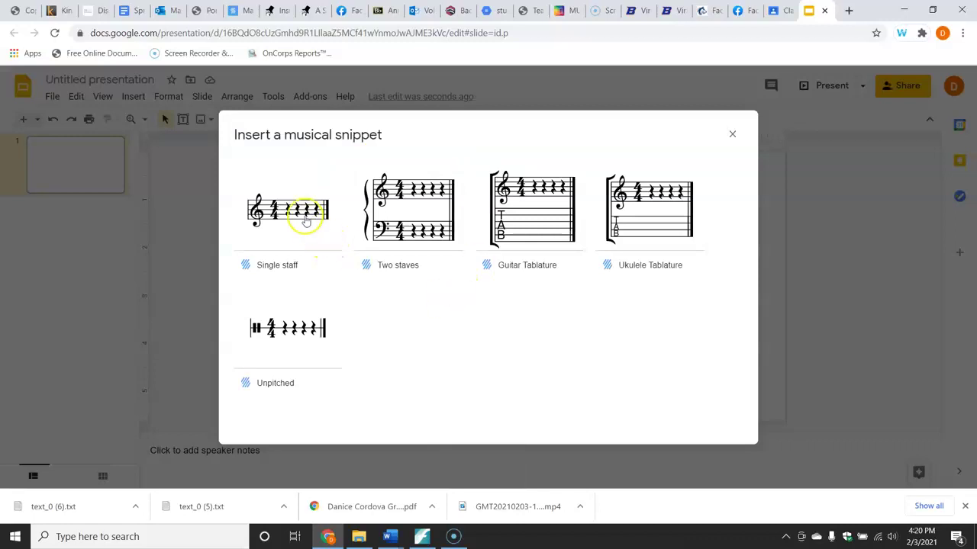
left_click(305, 219)
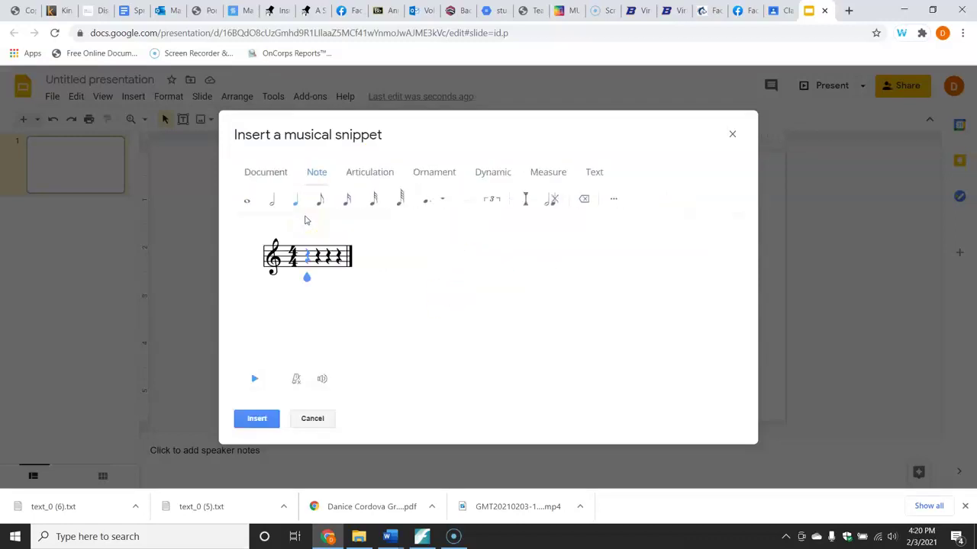
Enter the C major scale, C up to C, as half notes across four measures.
left_click(270, 200)
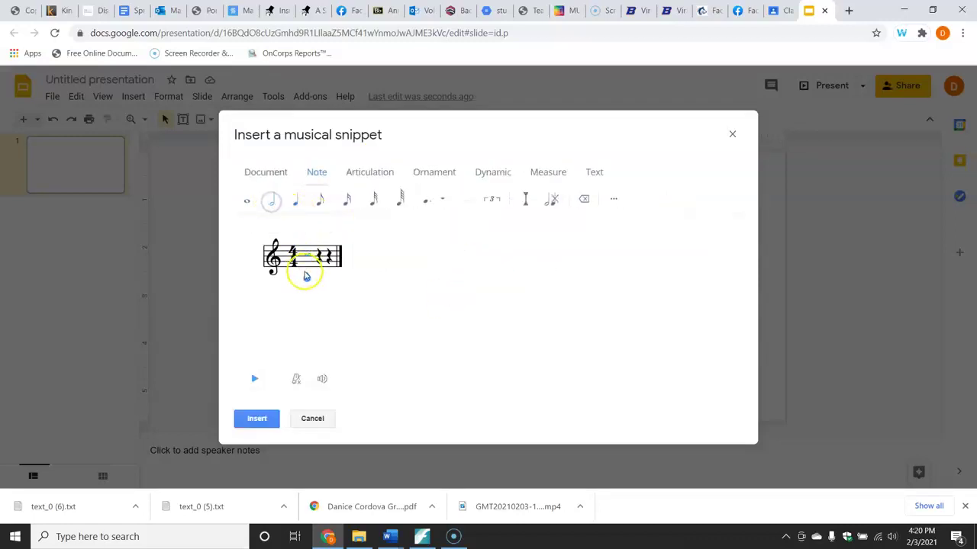
left_click(308, 274)
left_click(319, 272)
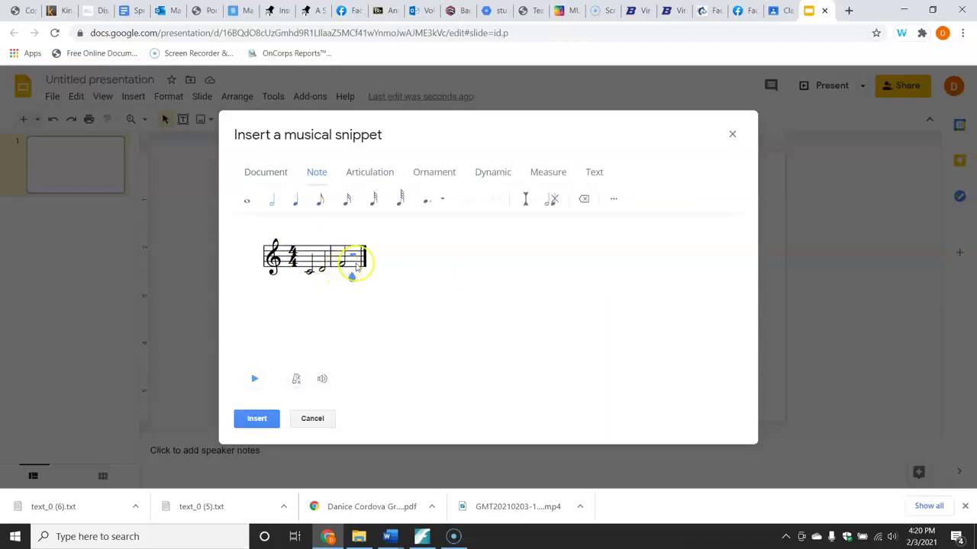
left_click(371, 283)
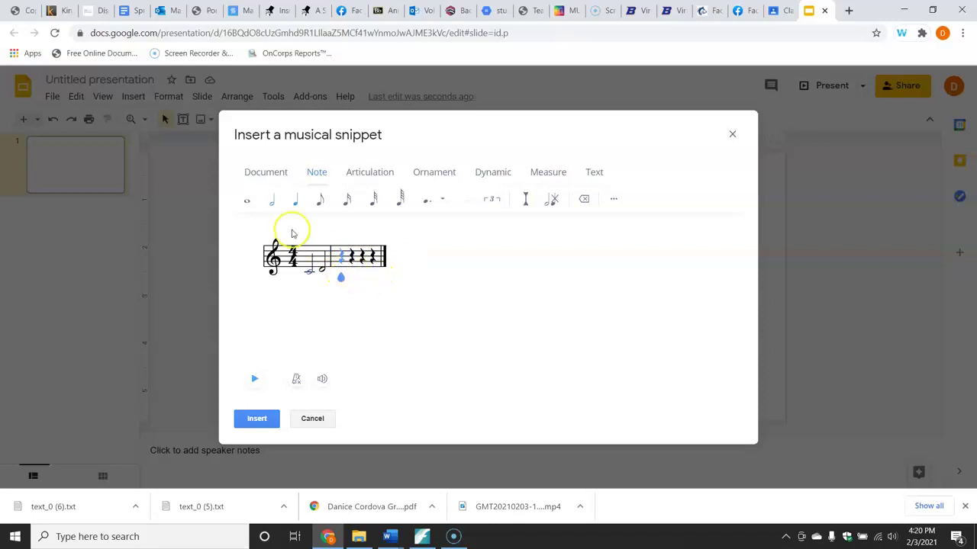
left_click(272, 199)
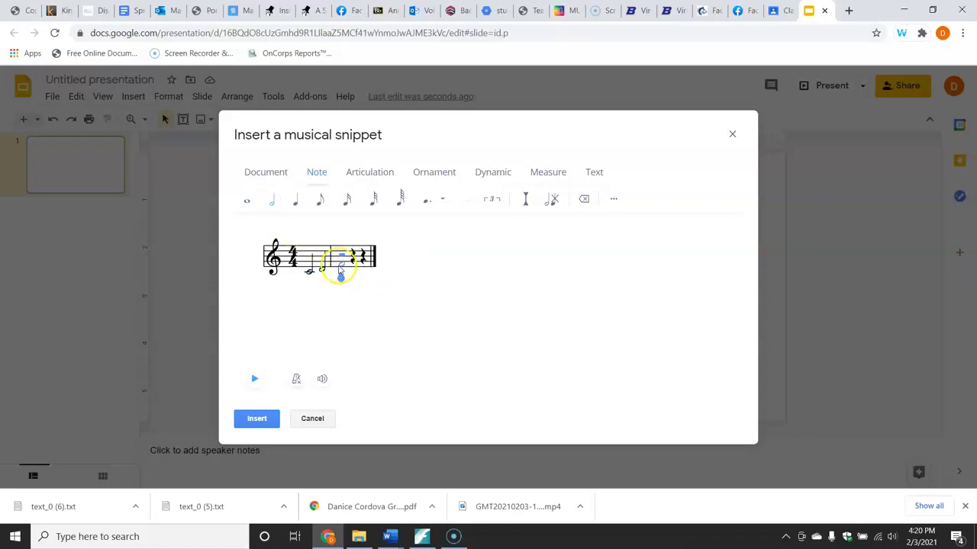
left_click(340, 271)
left_click(352, 265)
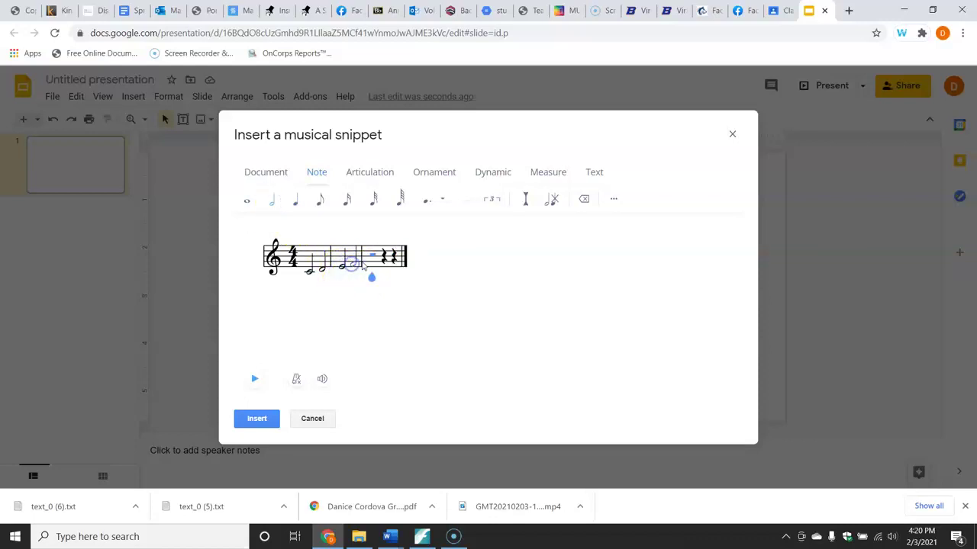
left_click(372, 263)
left_click(383, 262)
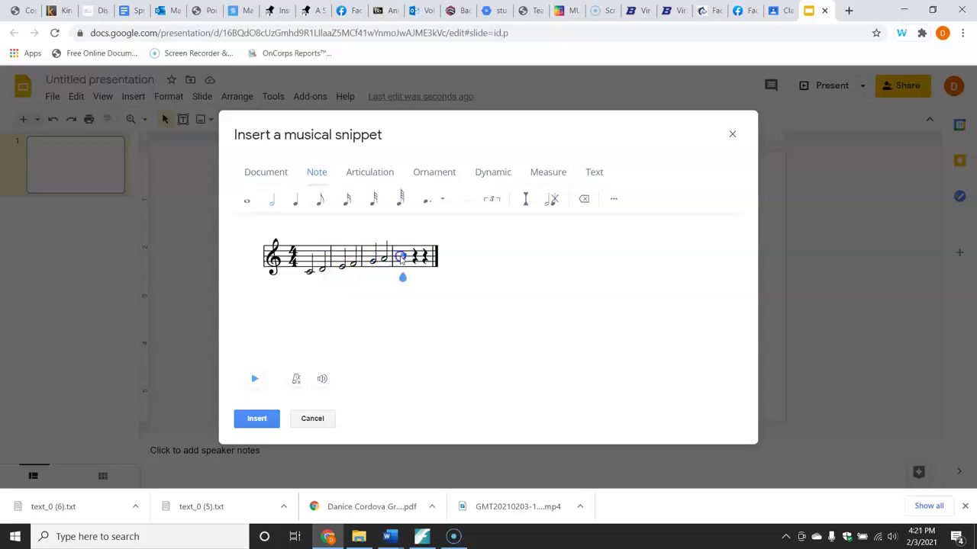
left_click(402, 260)
left_click(415, 257)
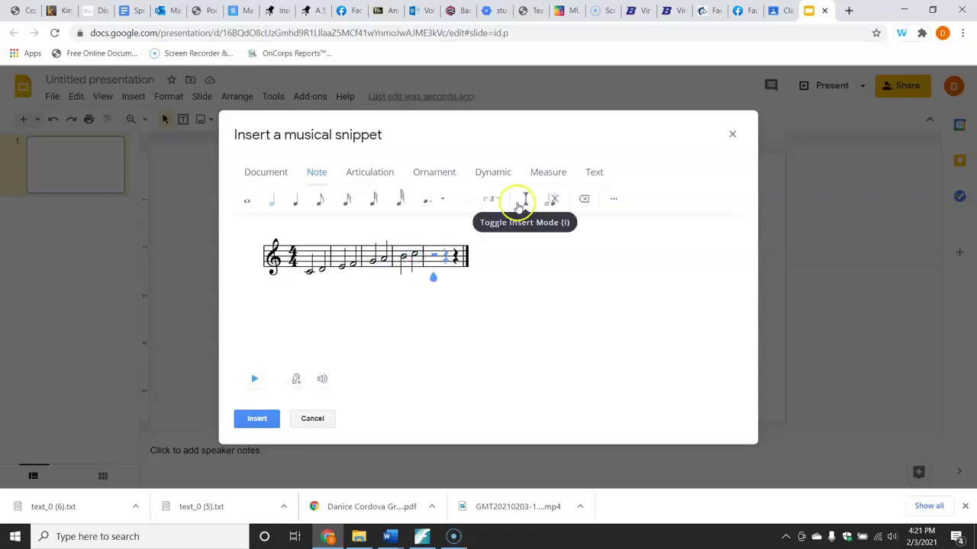
Remove the empty trailing measure and insert the finished scale into the slide.
left_click(564, 173)
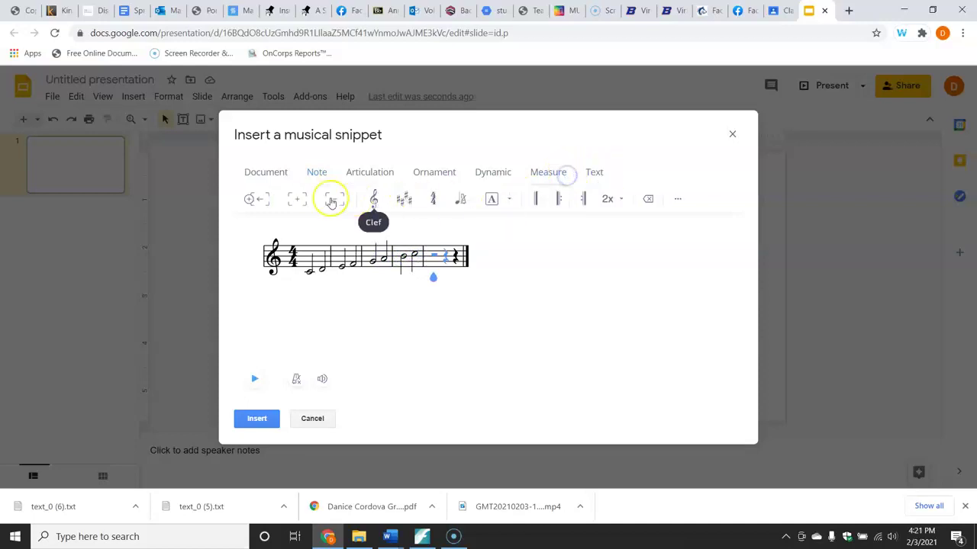
left_click(333, 198)
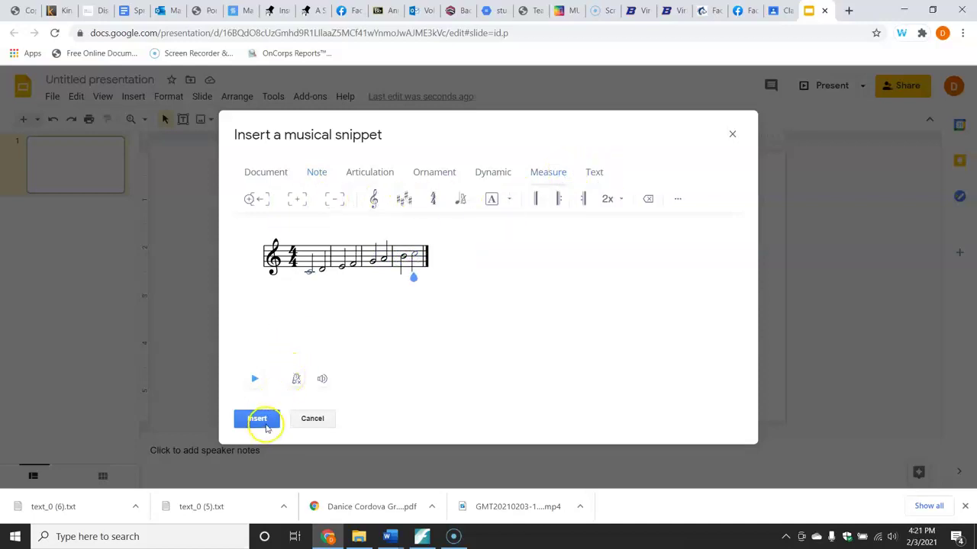
left_click(260, 421)
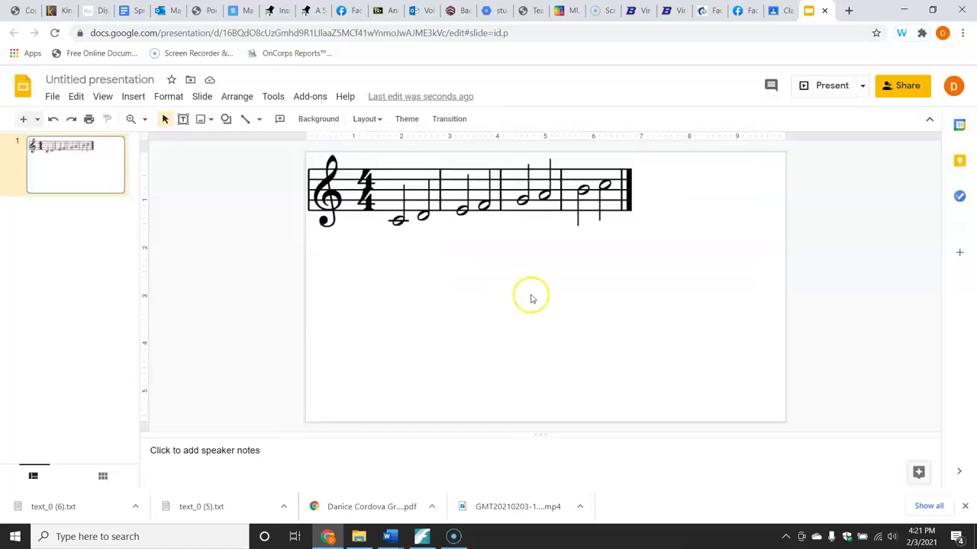
Shrink the score image and centre it on the slide.
left_click_drag(517, 212, 585, 262)
left_click_drag(701, 276, 619, 257)
left_click_drag(546, 233, 593, 226)
left_click(524, 286)
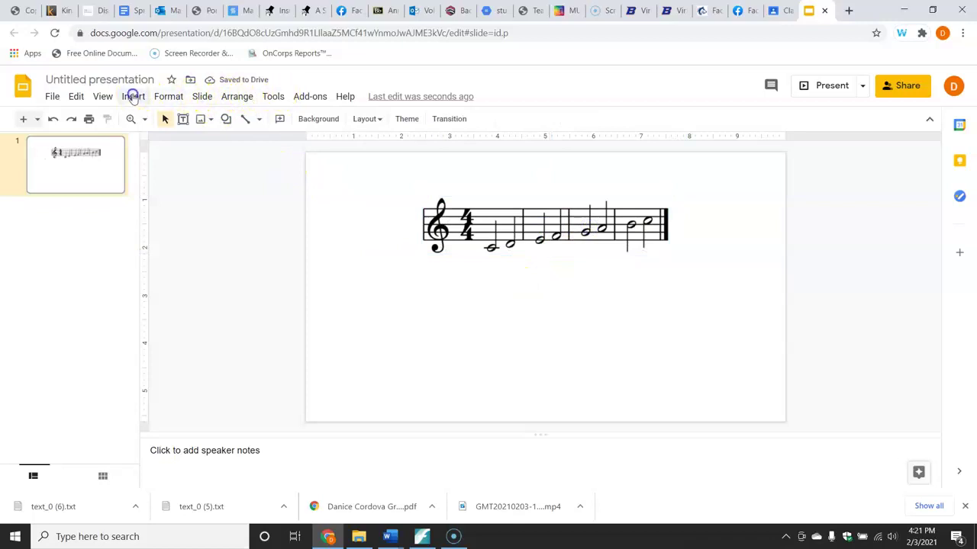
Add a centred caption 'This is a C major Scale' in a text box under the score.
left_click(132, 97)
left_click(134, 97)
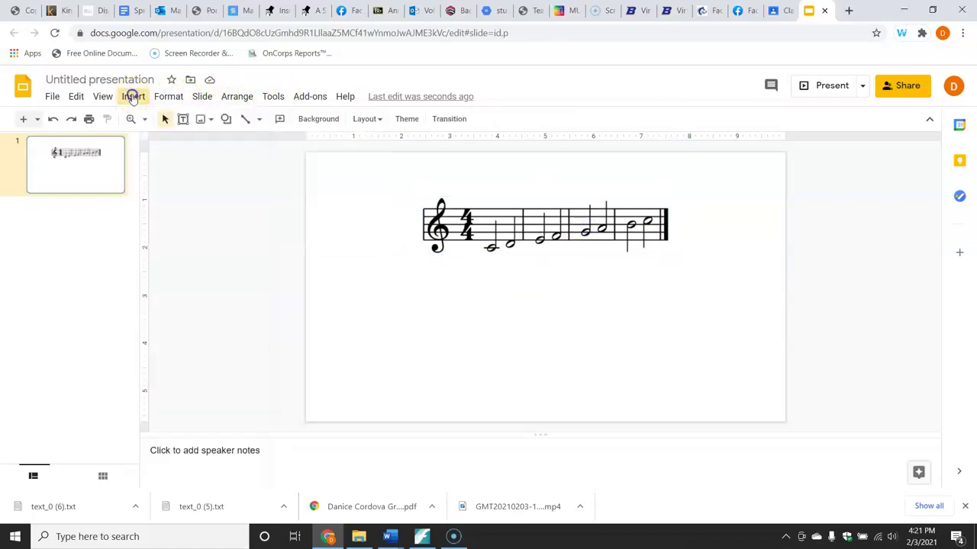
left_click(131, 97)
left_click(150, 143)
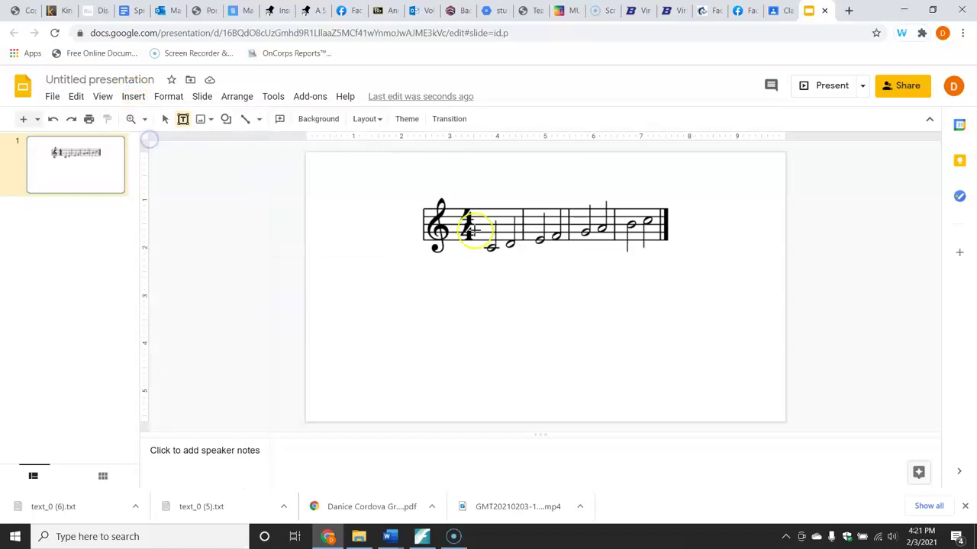
left_click(483, 292)
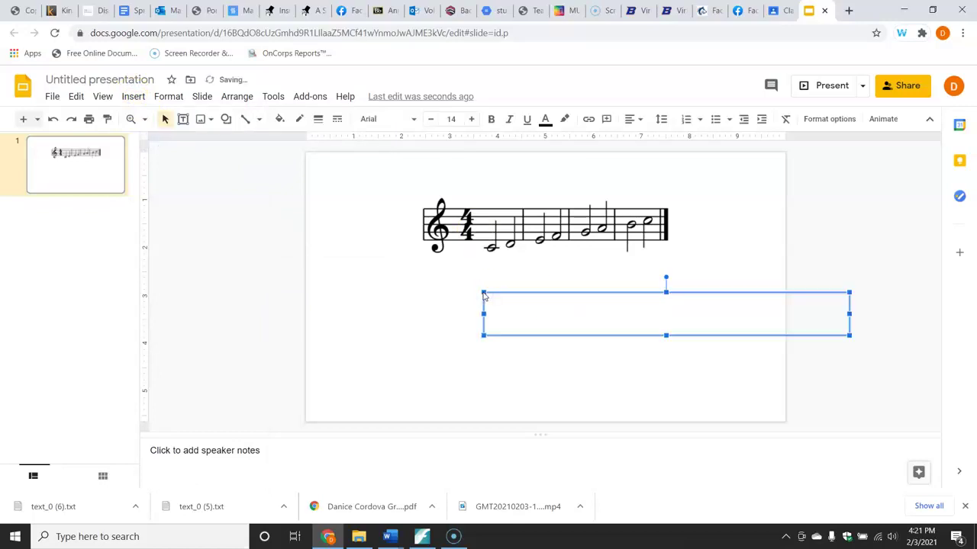
type("This is a C major Scale")
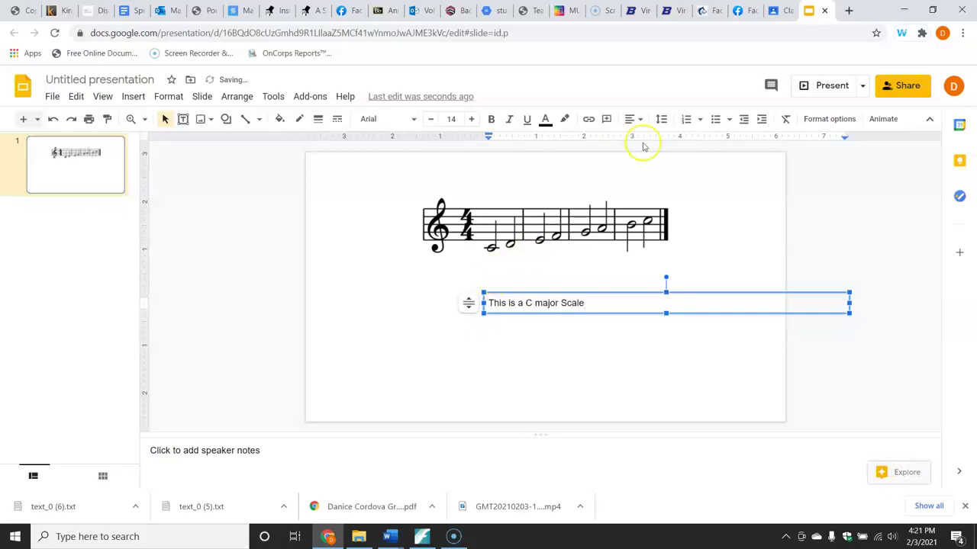
left_click(637, 119)
left_click(651, 142)
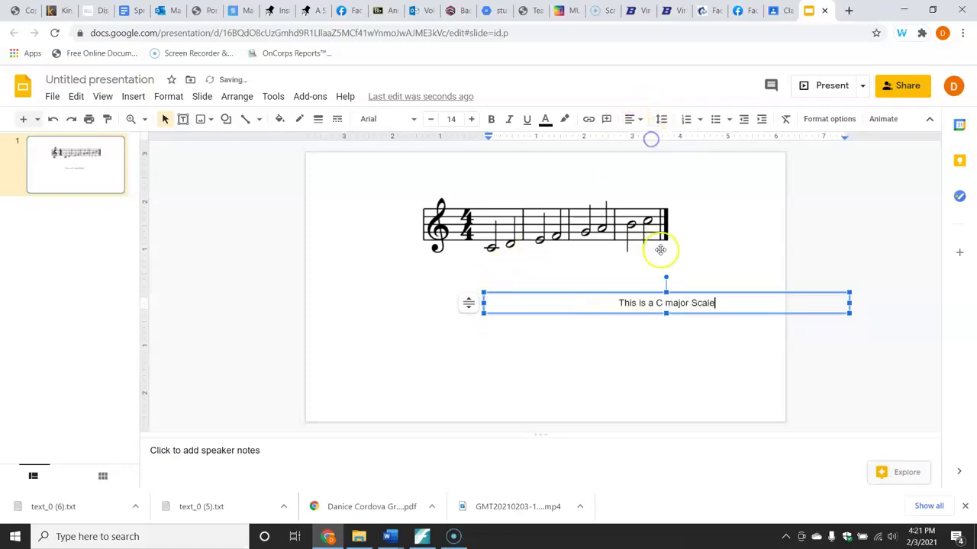
left_click_drag(679, 291, 560, 290)
left_click(602, 381)
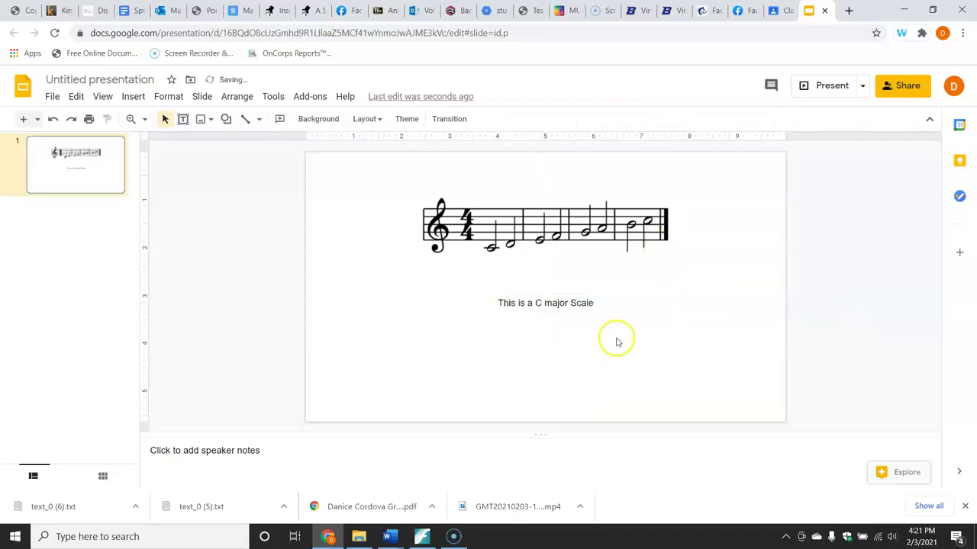
Rename the presentation to 'Intro to C major scale'.
left_click(116, 80)
type("Intro to C major scale")
key("Return")
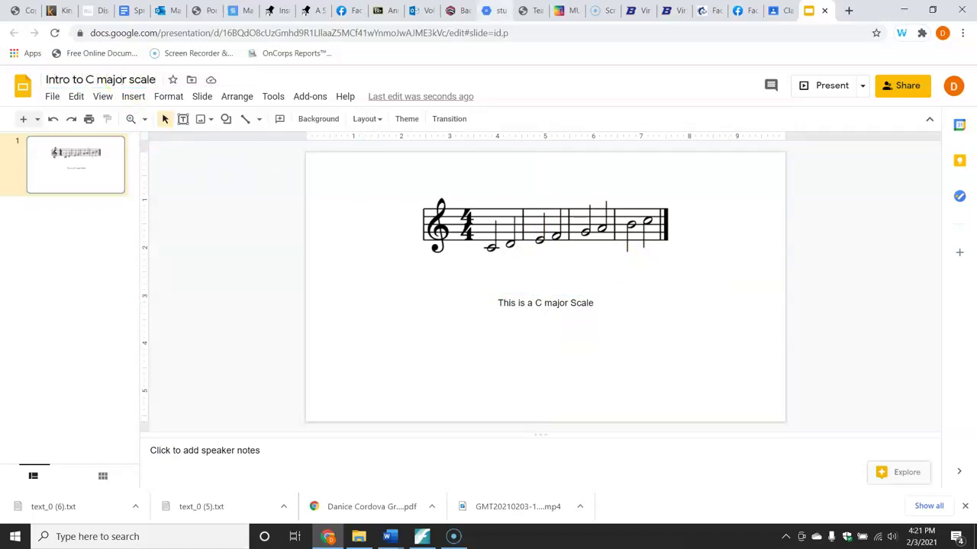
left_click(780, 10)
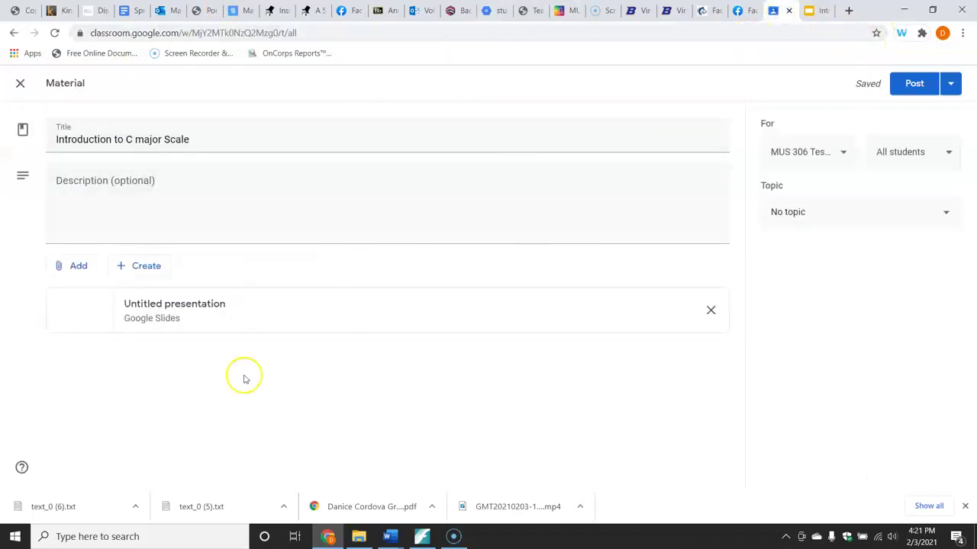
Post the 'Introduction to C major Scale' material with its slides, leaving the topic unchanged.
left_click(852, 209)
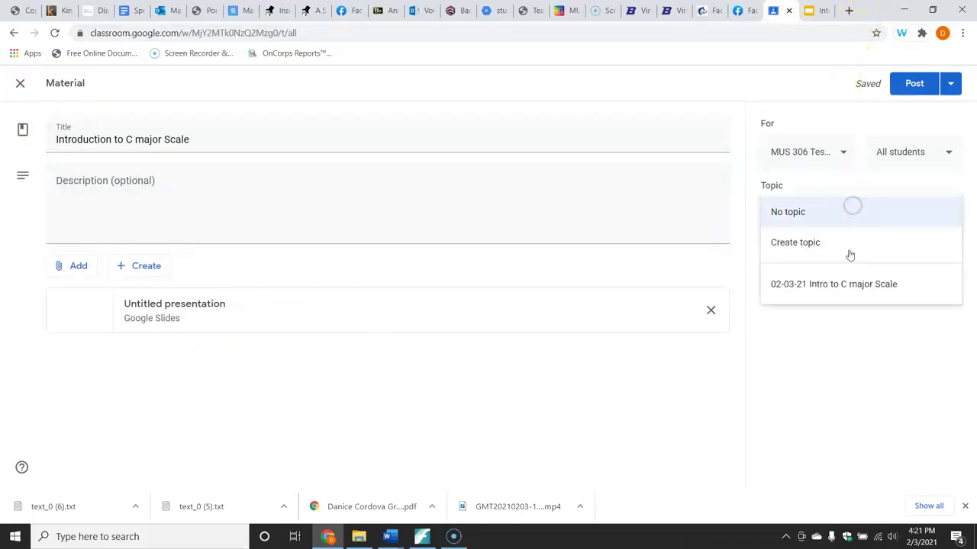
left_click(881, 375)
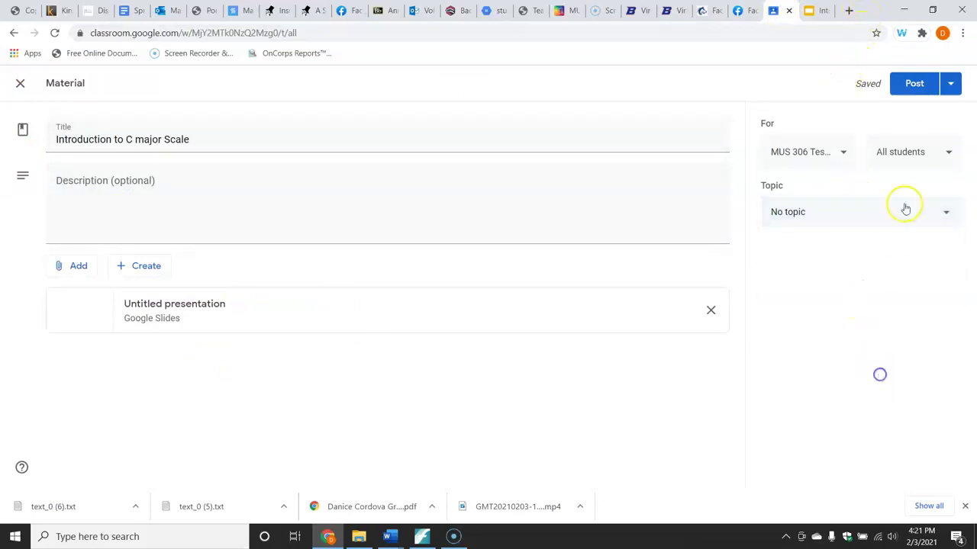
left_click(912, 86)
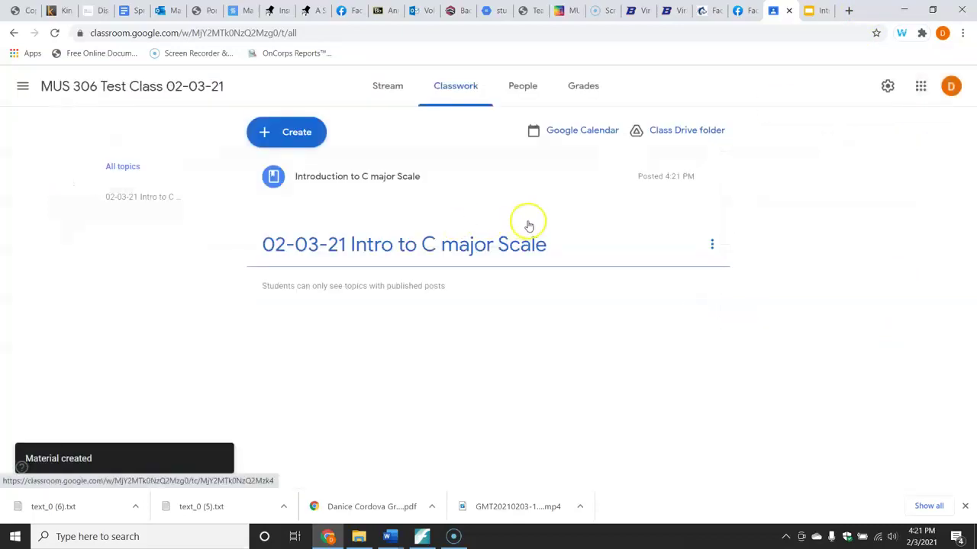
Drag the 'Introduction to C major Scale' material into the '02-03-21 Intro to C major Scale' topic.
left_click_drag(440, 181, 437, 249)
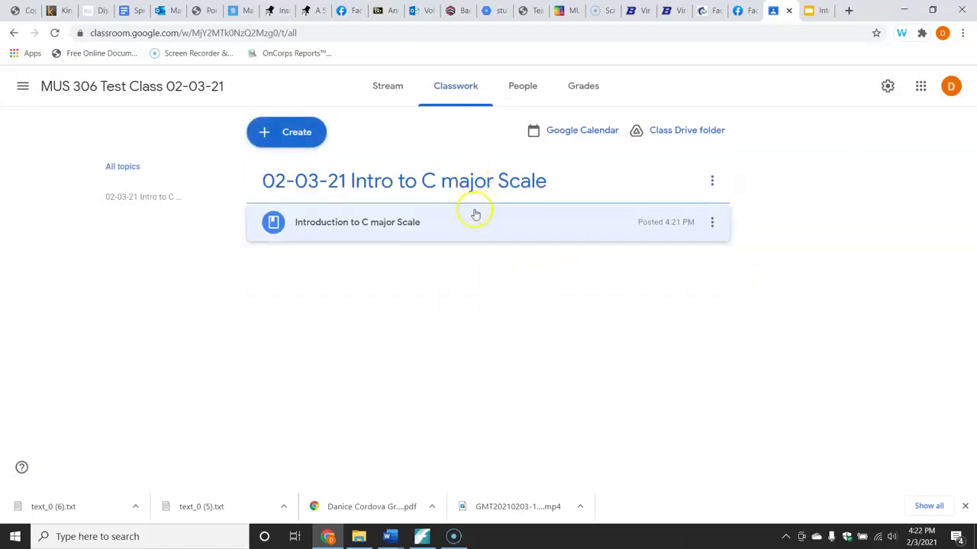
left_click(298, 141)
Create an assignment titled 'Test 02-03-21' and attach a new Google Doc to it.
left_click(302, 174)
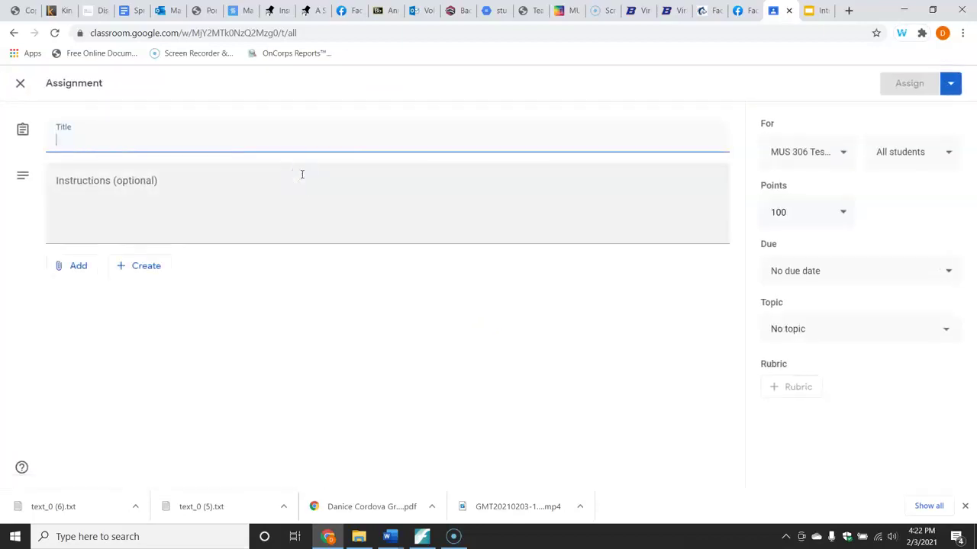
type("Test 02-03-21")
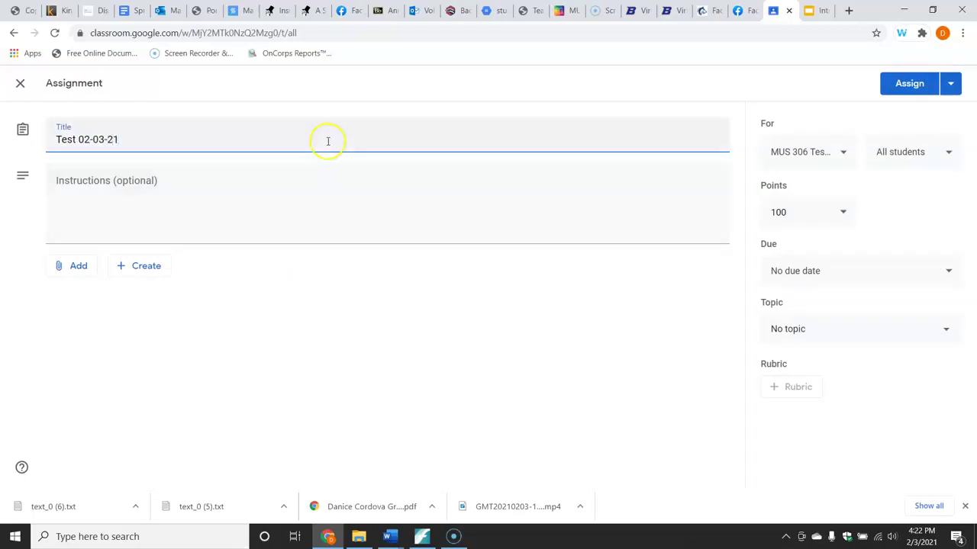
left_click(142, 266)
left_click(151, 296)
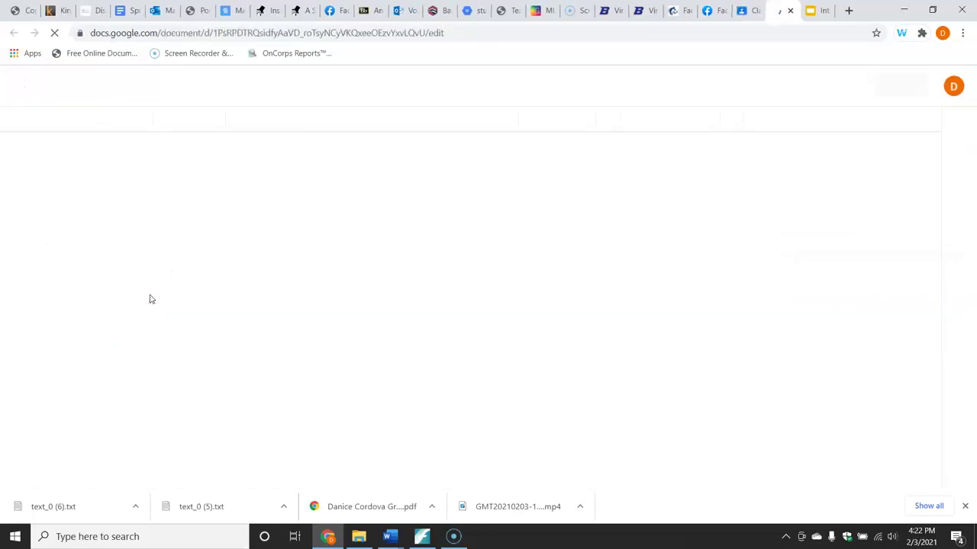
Write the question 'What is this scale?' at the top of the document and start a new line.
left_click(295, 242)
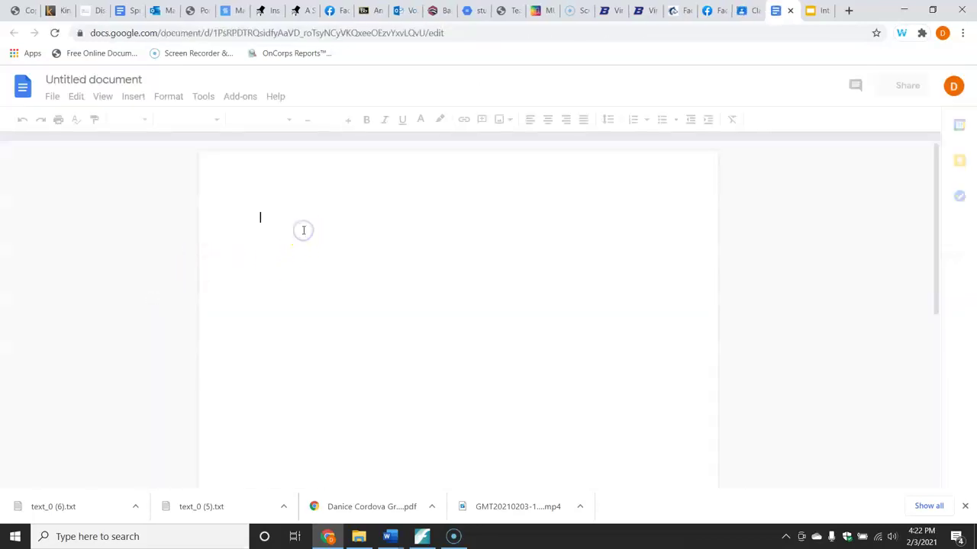
type("What")
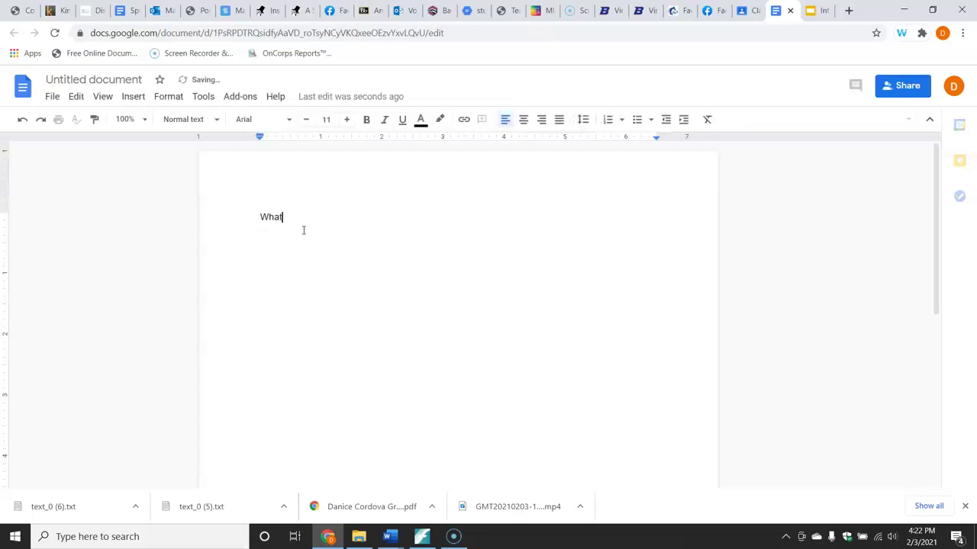
type(" is this scale?")
key("Return")
Open the Flat for Docs musical snippet editor with the single staff template.
left_click(241, 98)
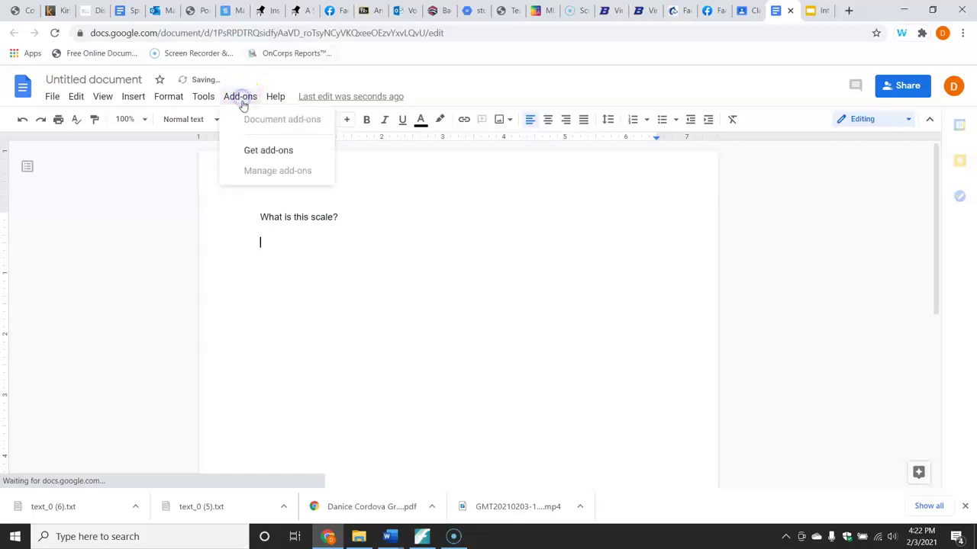
mouse_move(254, 150)
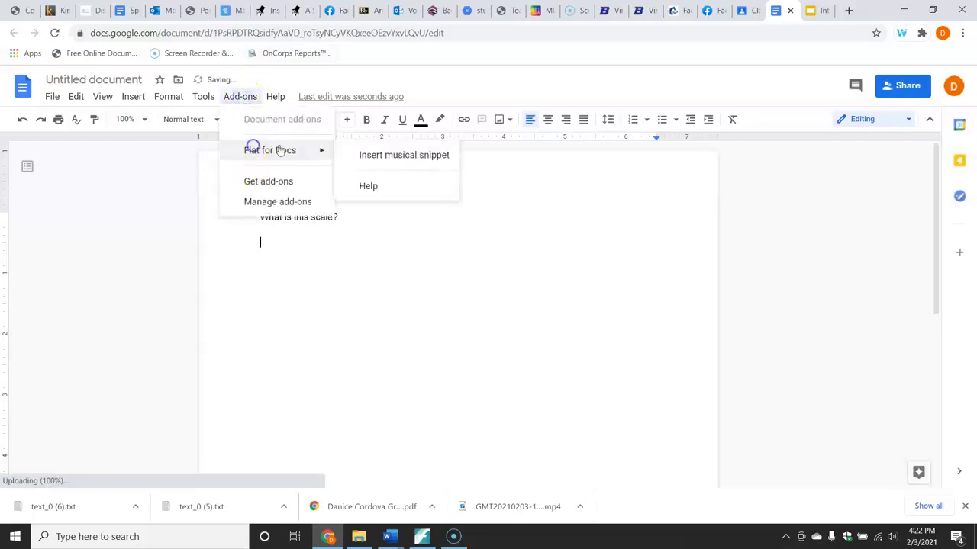
left_click(373, 153)
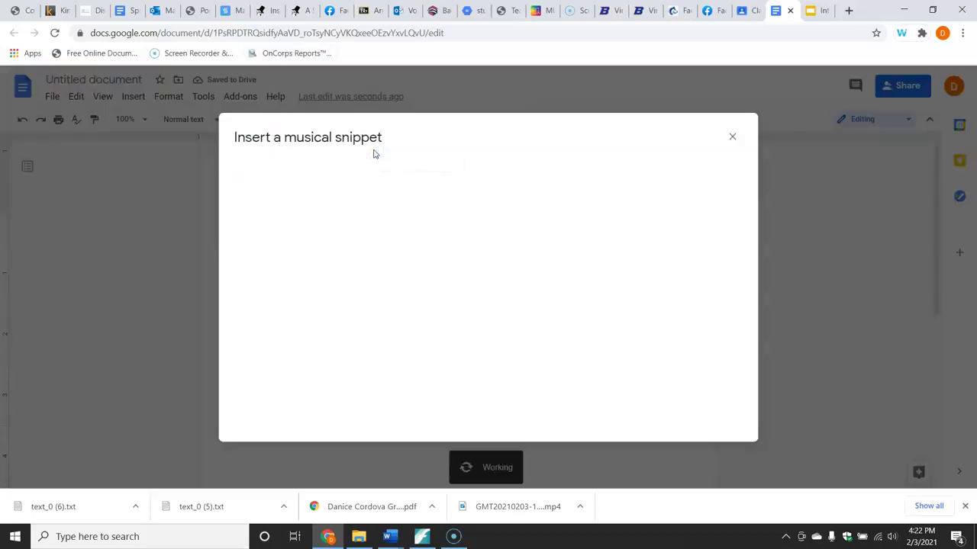
left_click(301, 208)
Try placing half notes on the staff, then undo the misplaced notes.
left_click(302, 208)
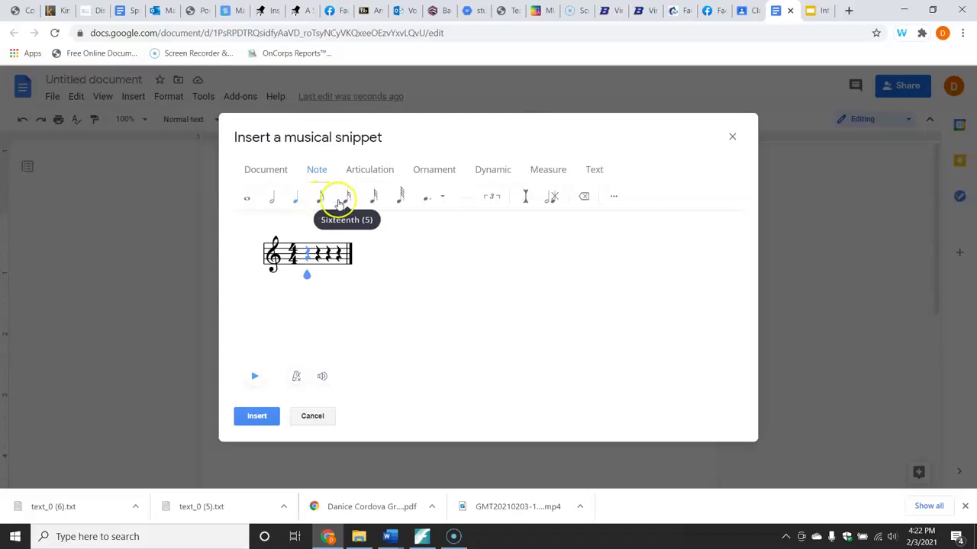
left_click(279, 202)
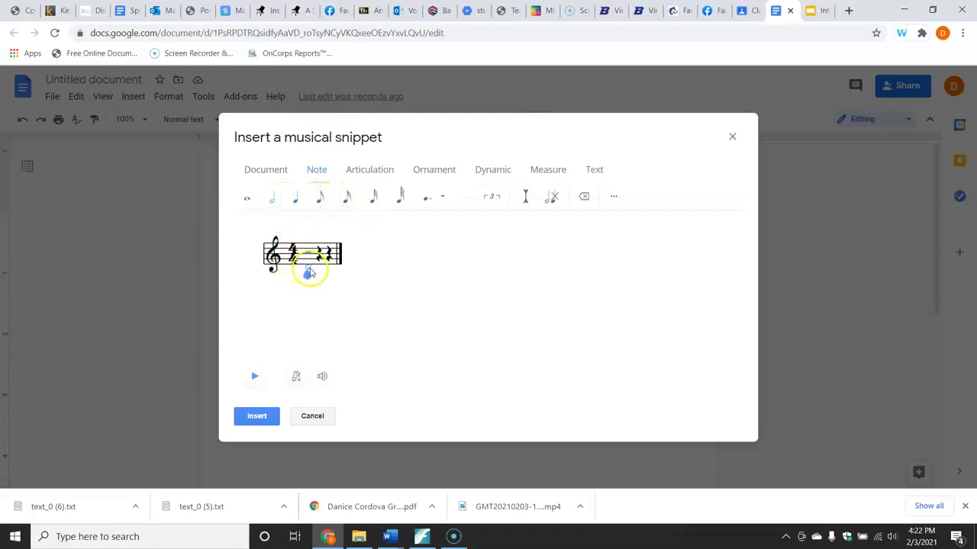
left_click(309, 268)
left_click(307, 271)
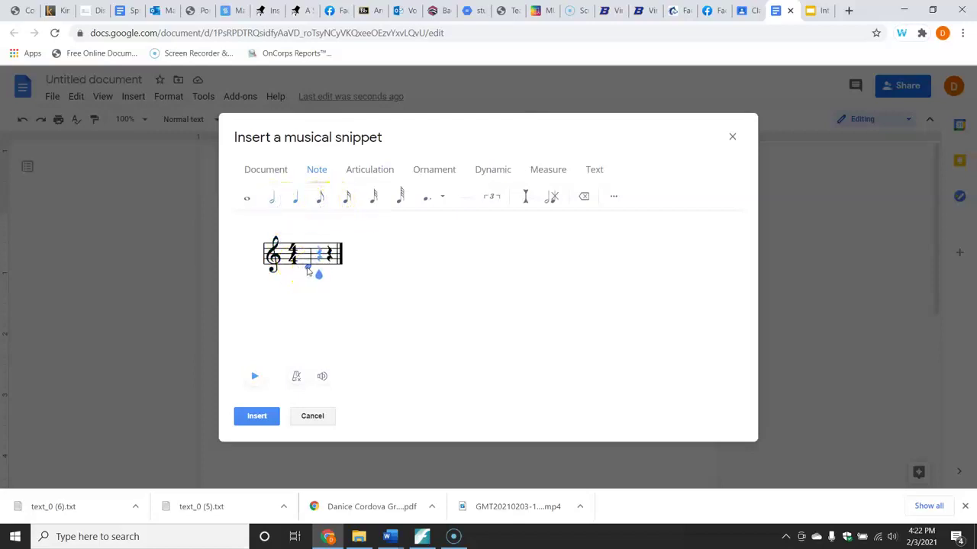
left_click(273, 199)
left_click(306, 263)
left_click(306, 271)
left_click(307, 273)
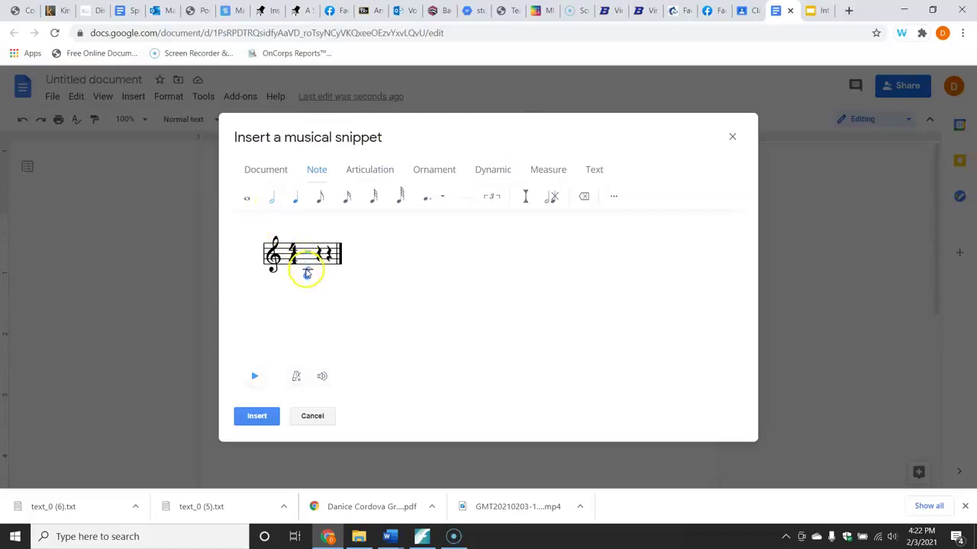
left_click(306, 273)
key("ctrl+z")
key("ctrl+z")
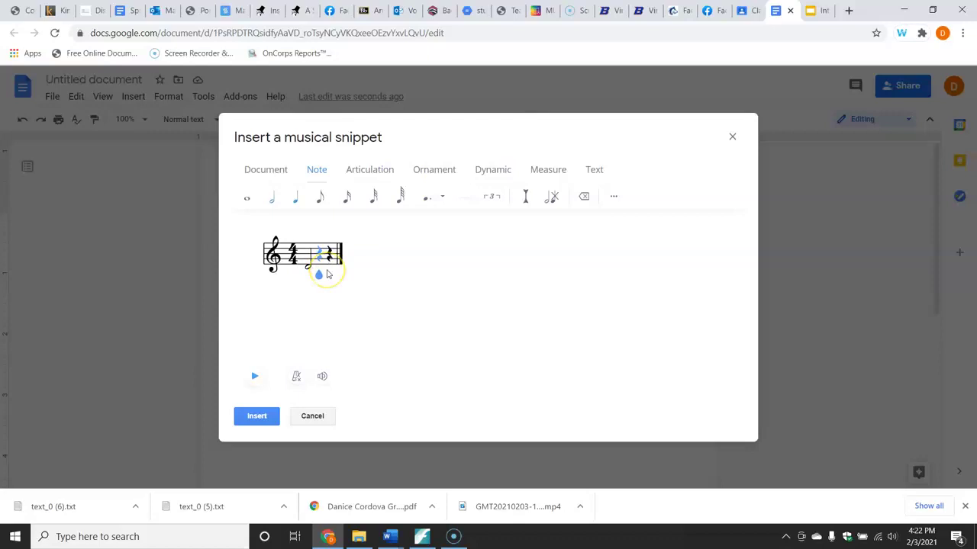
Enter C, D, E, F, G, A, B and high C as half notes across four measures.
left_click(272, 196)
left_click(309, 273)
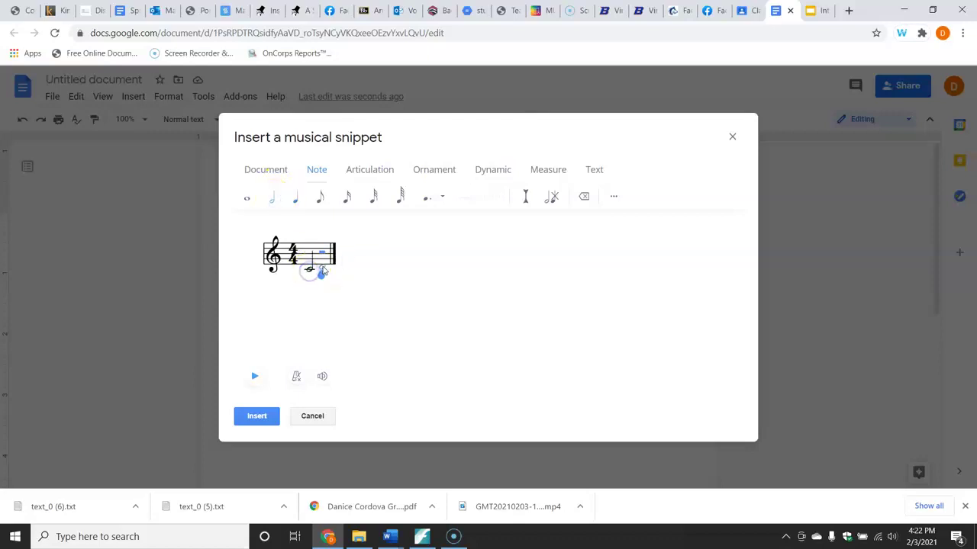
left_click(337, 263)
left_click(340, 266)
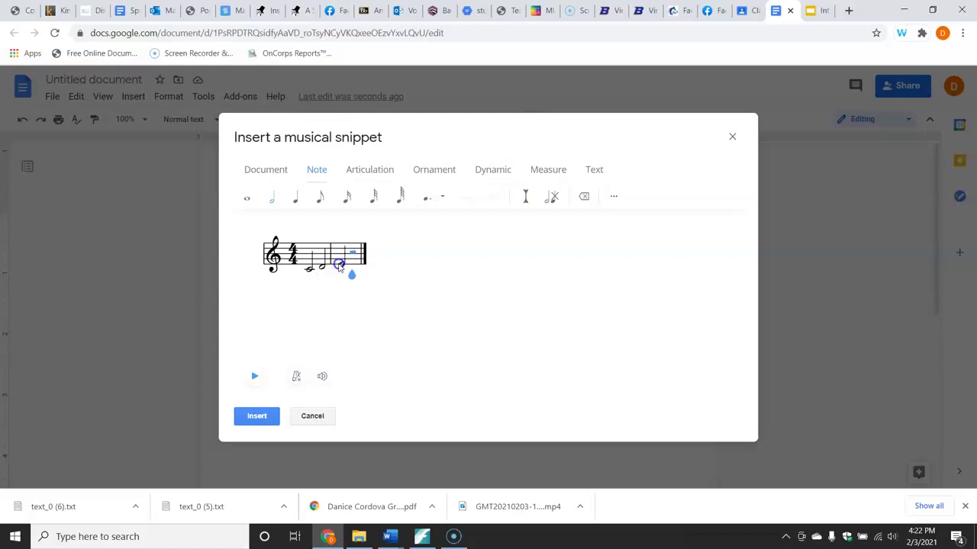
left_click(351, 263)
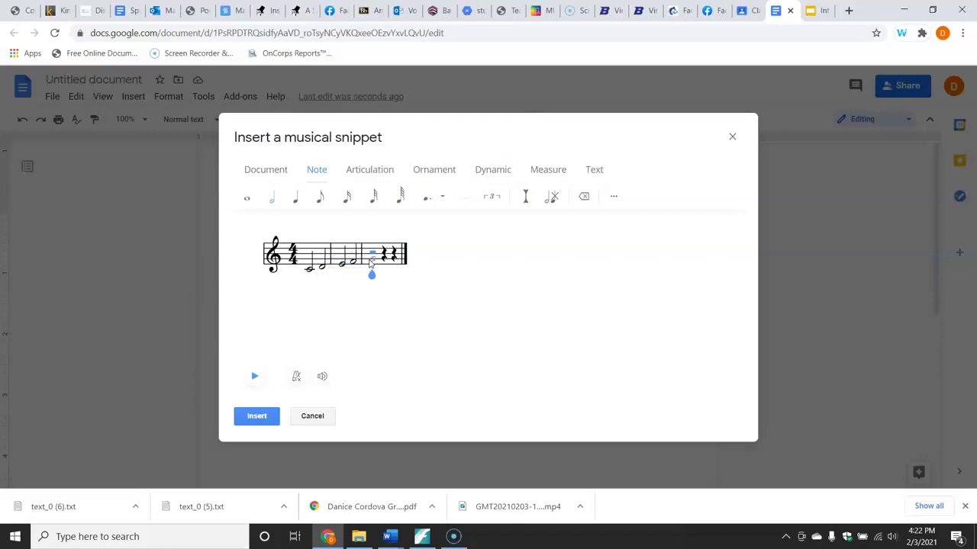
left_click(370, 263)
left_click(383, 258)
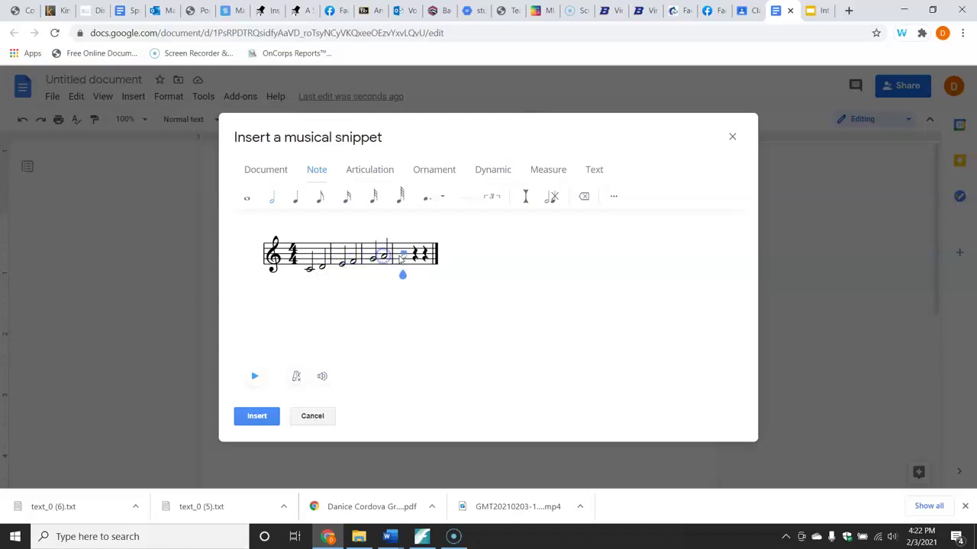
left_click(403, 254)
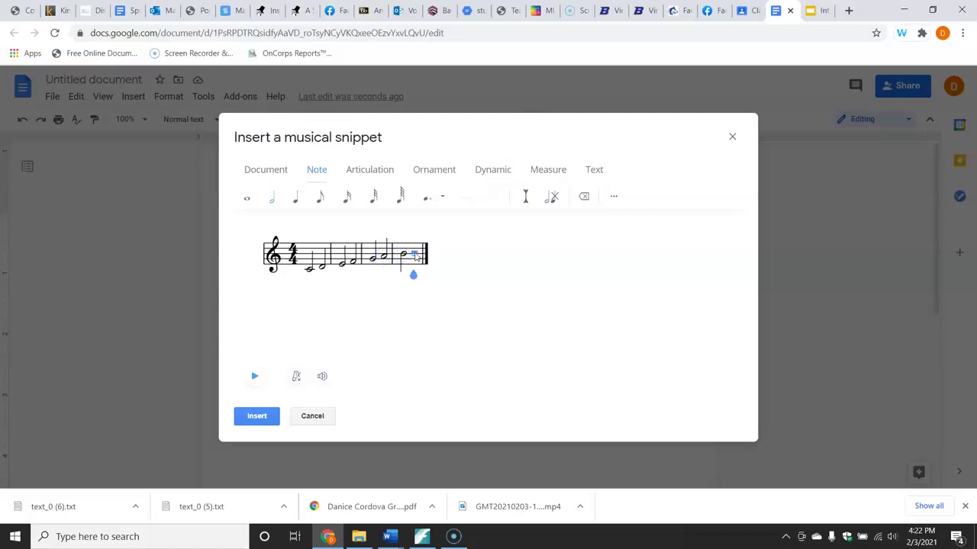
left_click(414, 253)
Remove the empty trailing measure and insert the scale into the document.
left_click(548, 169)
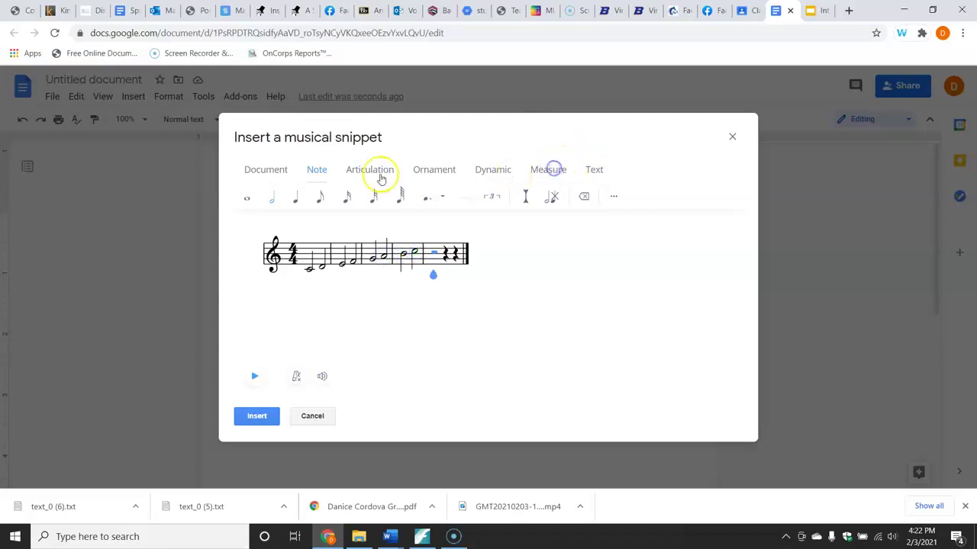
left_click(344, 197)
left_click(252, 416)
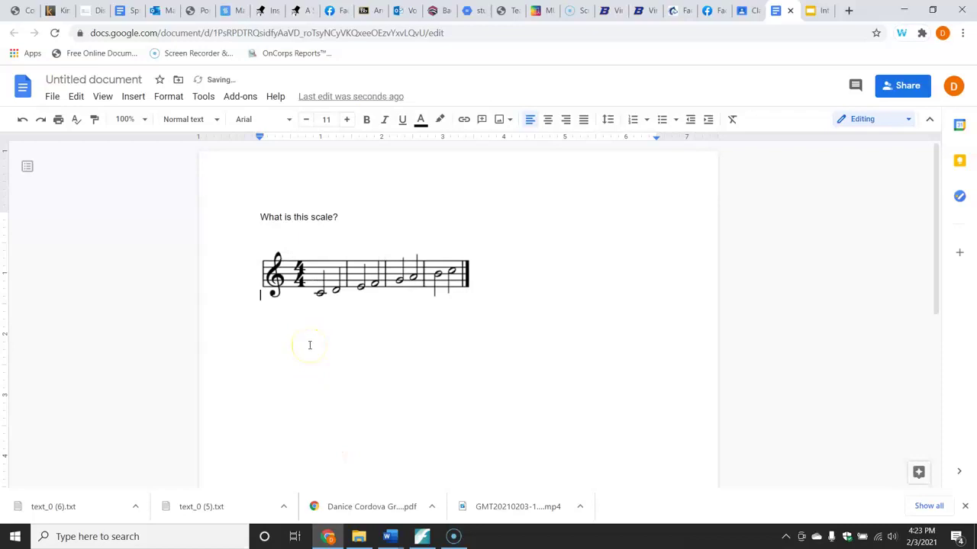
Type 'Answer' beneath the C major scale staff, then start sharing the document.
type("Answer:")
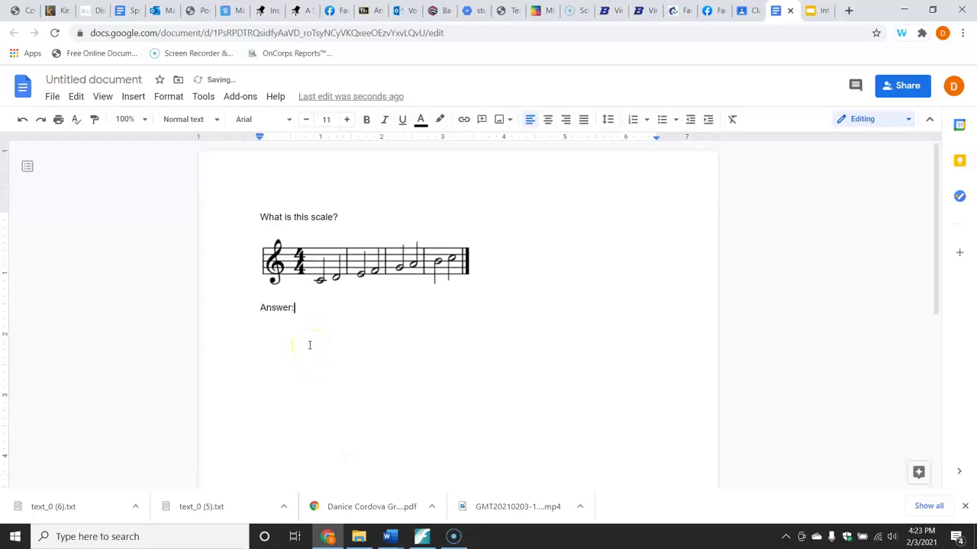
key("Return")
left_click(577, 232)
left_click(591, 315)
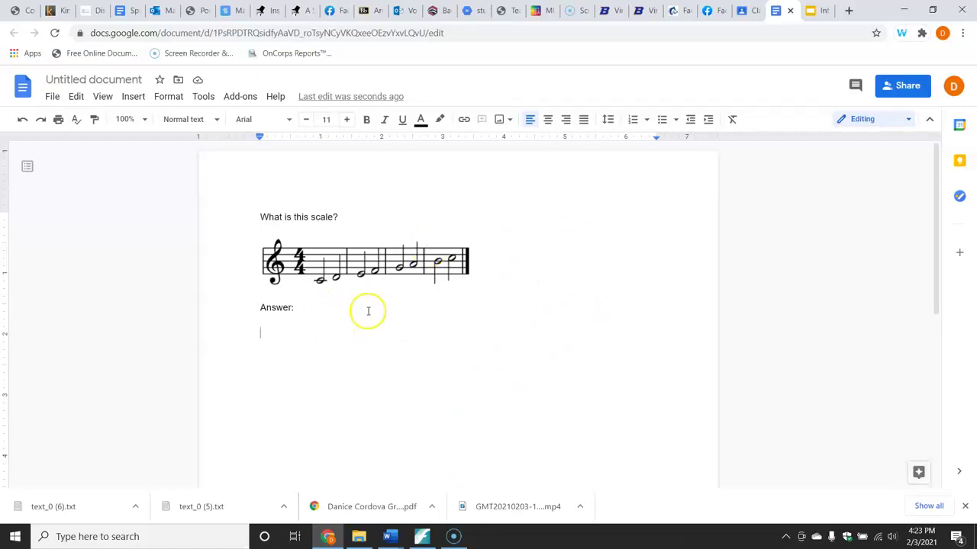
left_click(904, 86)
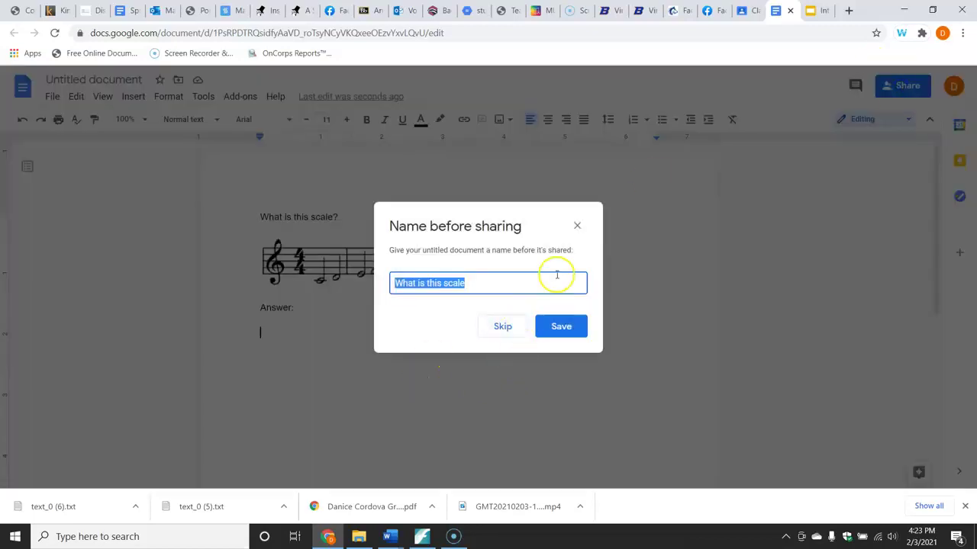
Save the name 'What is this scale' and give anyone with the link Editor access.
left_click(560, 329)
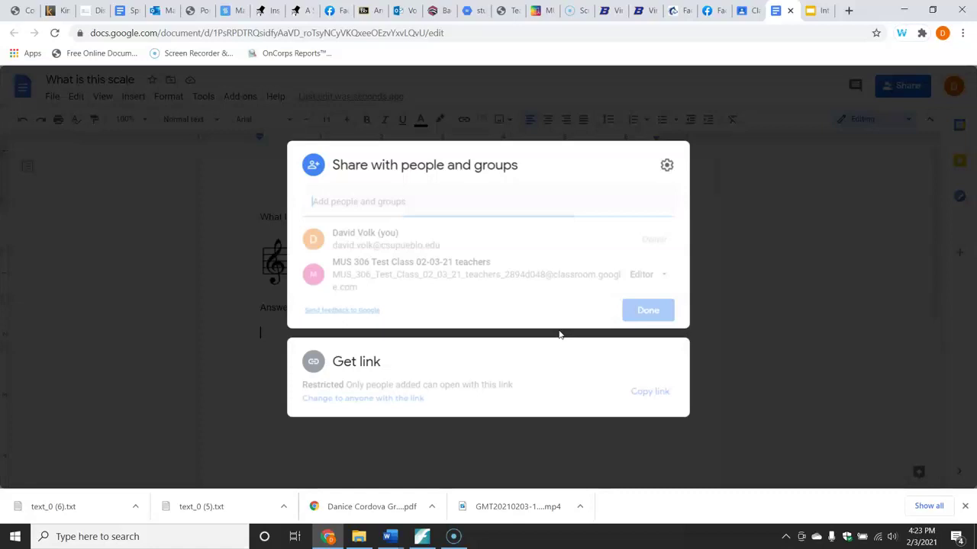
left_click(399, 399)
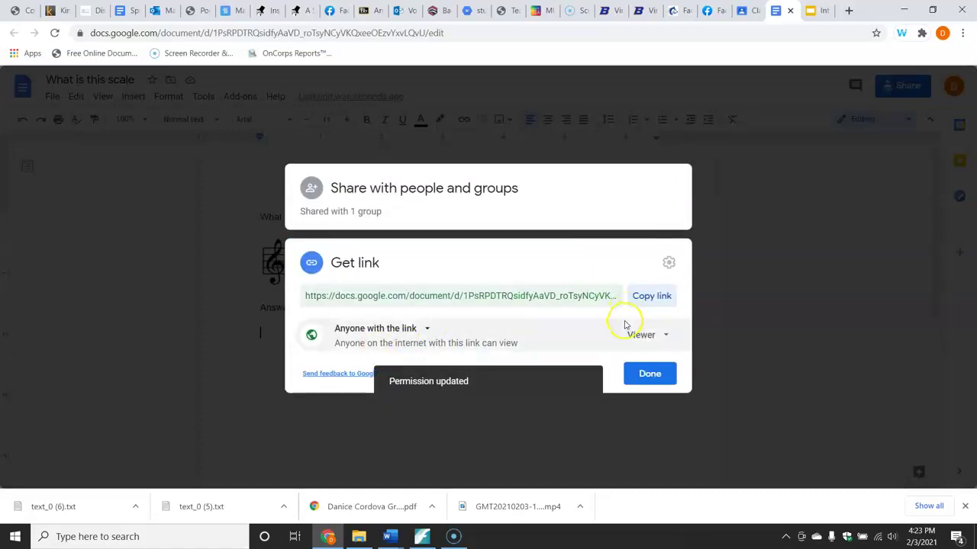
left_click(643, 334)
left_click(666, 424)
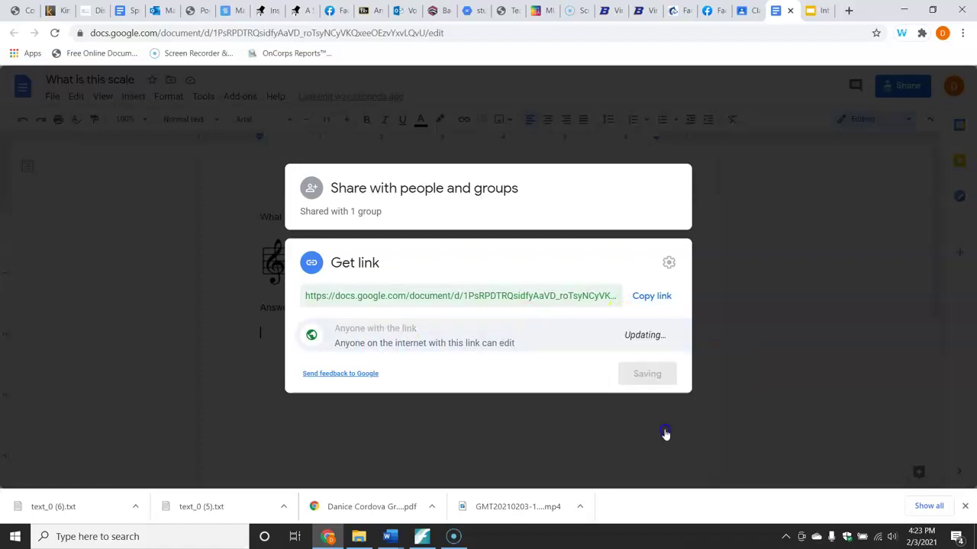
left_click(649, 373)
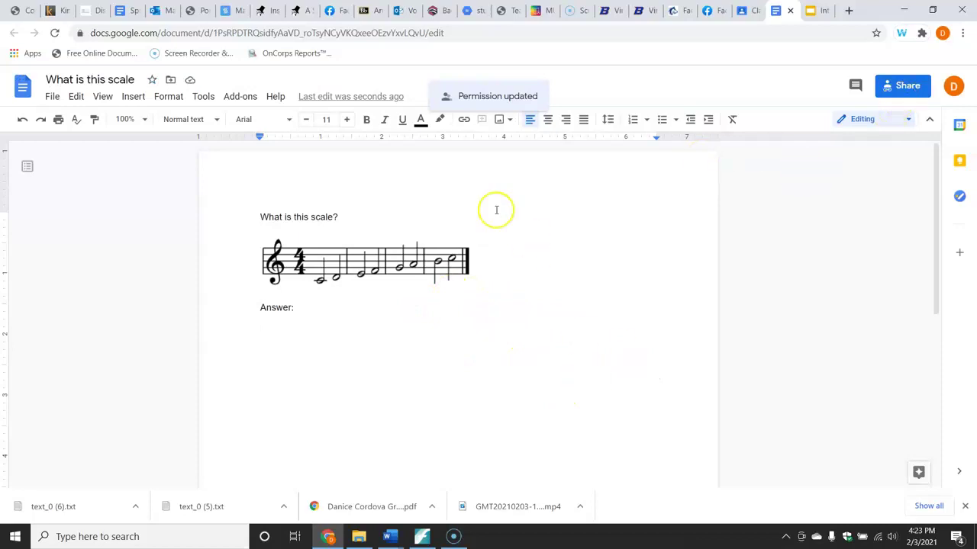
Set the attached doc to 'Make a copy for each student' and choose topic 02-03-21 Intro to C major Scale.
left_click(758, 14)
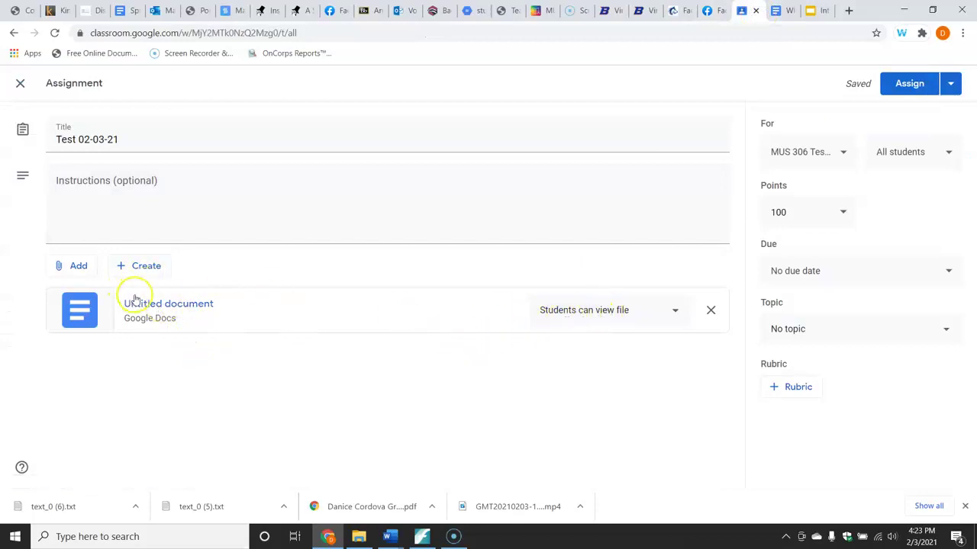
left_click(616, 312)
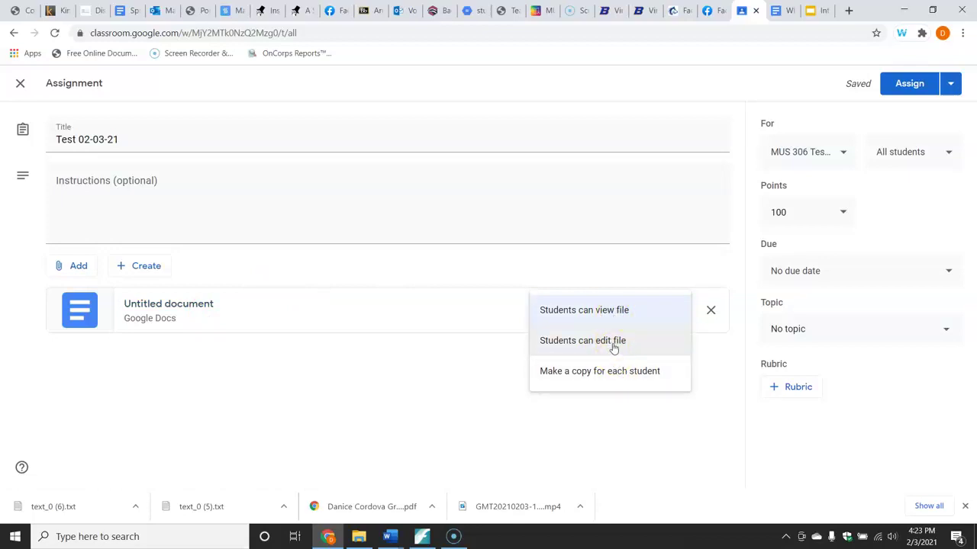
left_click(616, 383)
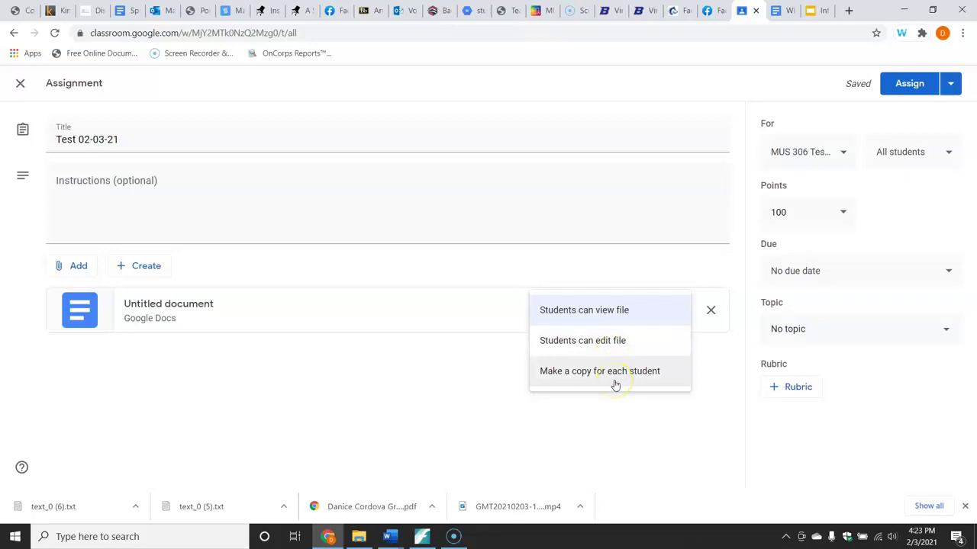
left_click(616, 384)
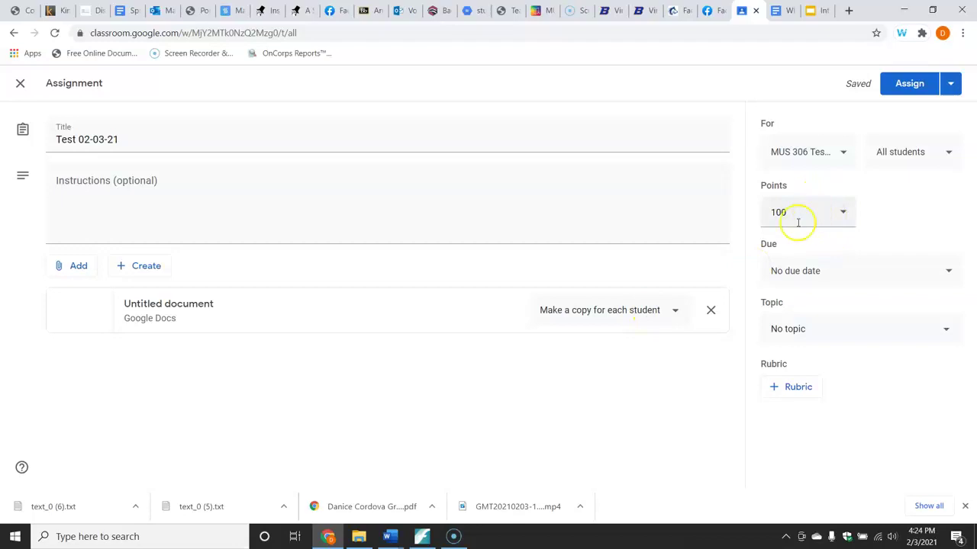
left_click(839, 330)
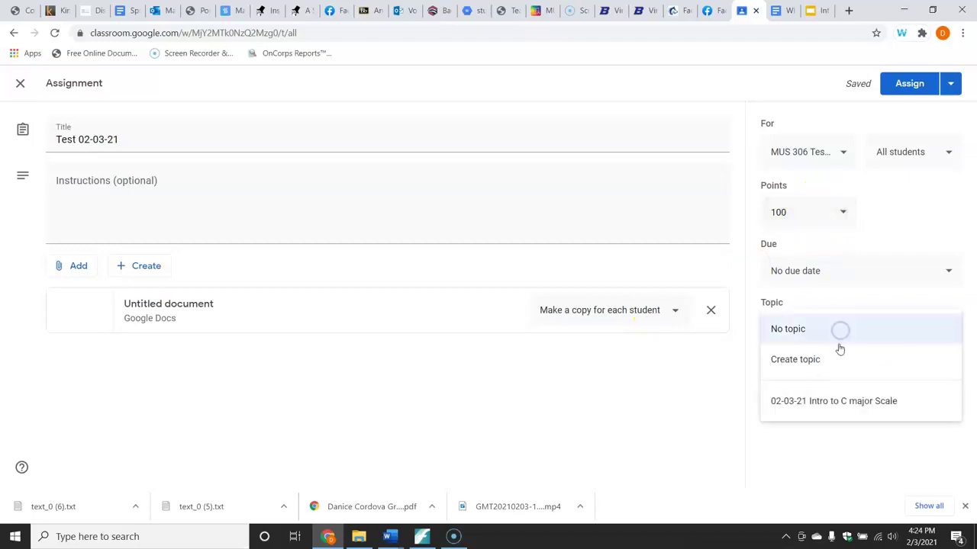
left_click(843, 409)
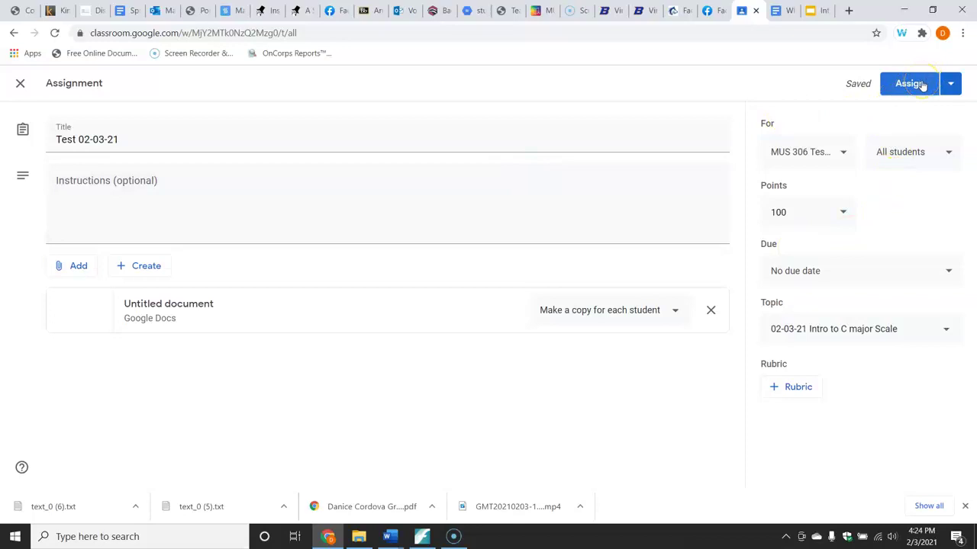
Assign Test 02-03-21 and drag it below Introduction to C major Scale.
left_click(910, 83)
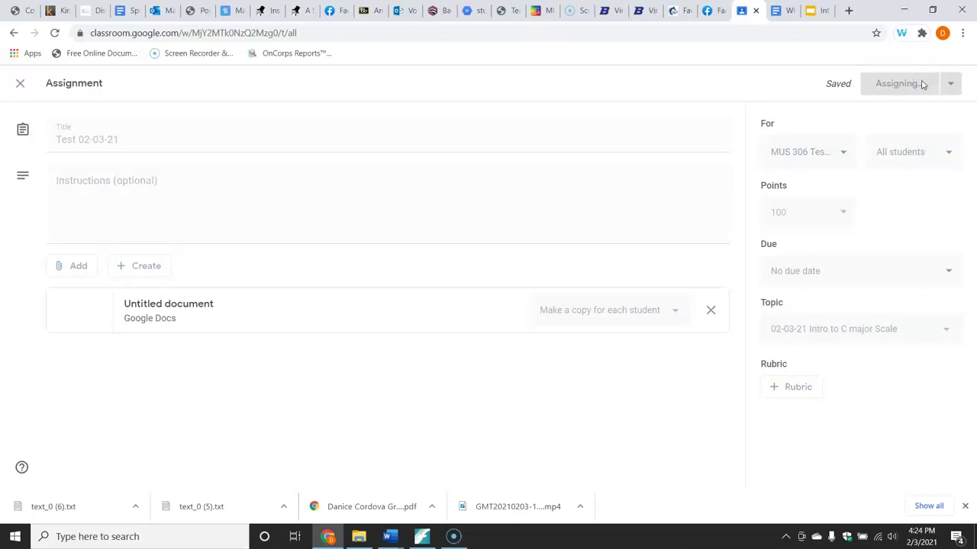
left_click_drag(344, 222, 343, 261)
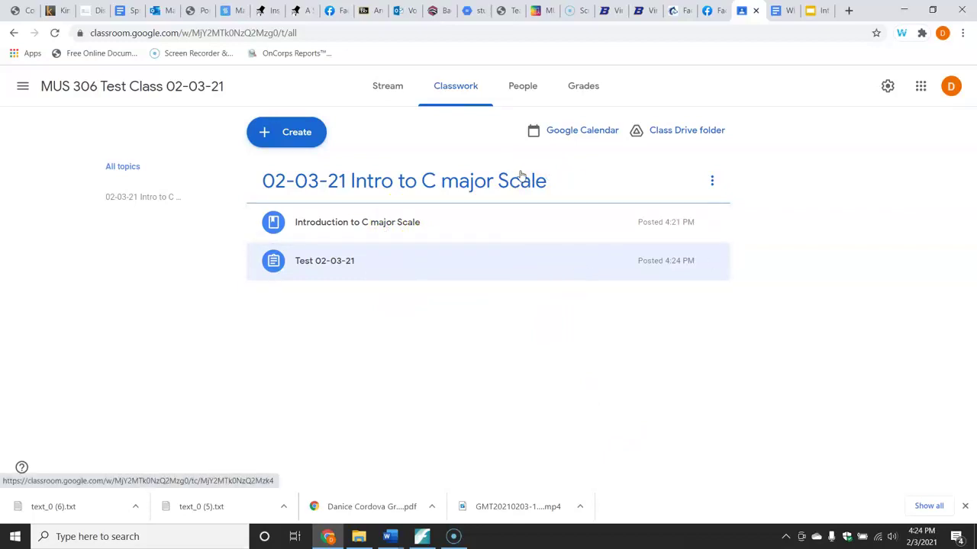
From the People page, invite a student to the class using their e-mail address.
left_click(530, 89)
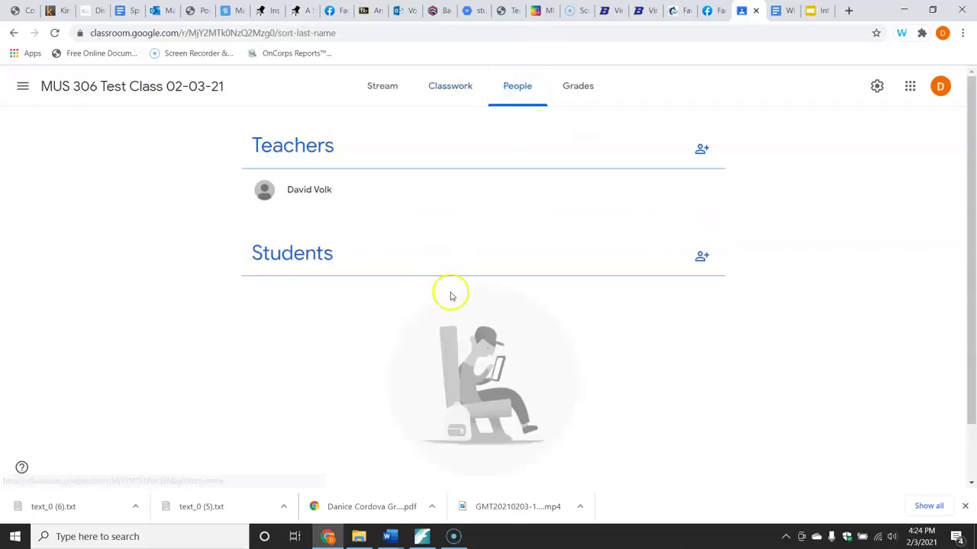
scroll(970, 239, "down", 1)
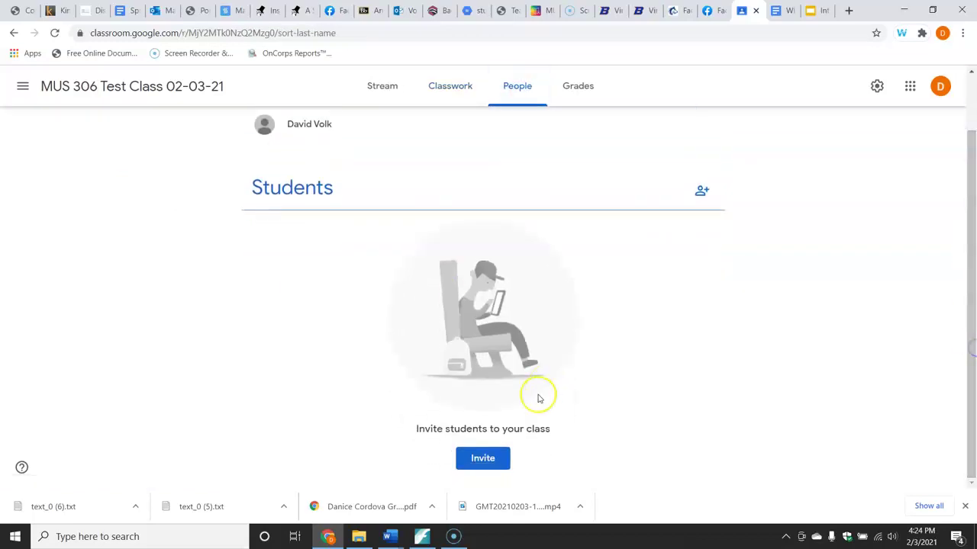
left_click(485, 459)
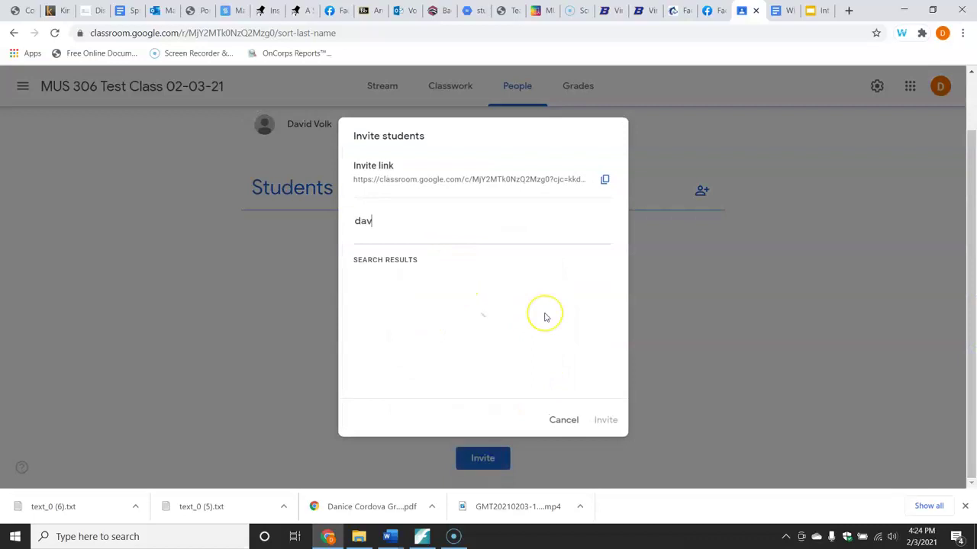
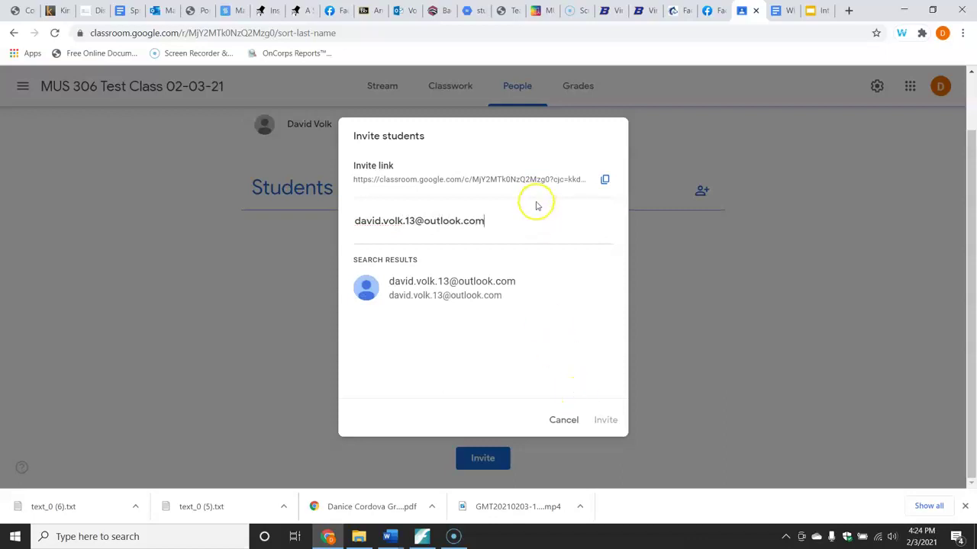
left_click(548, 287)
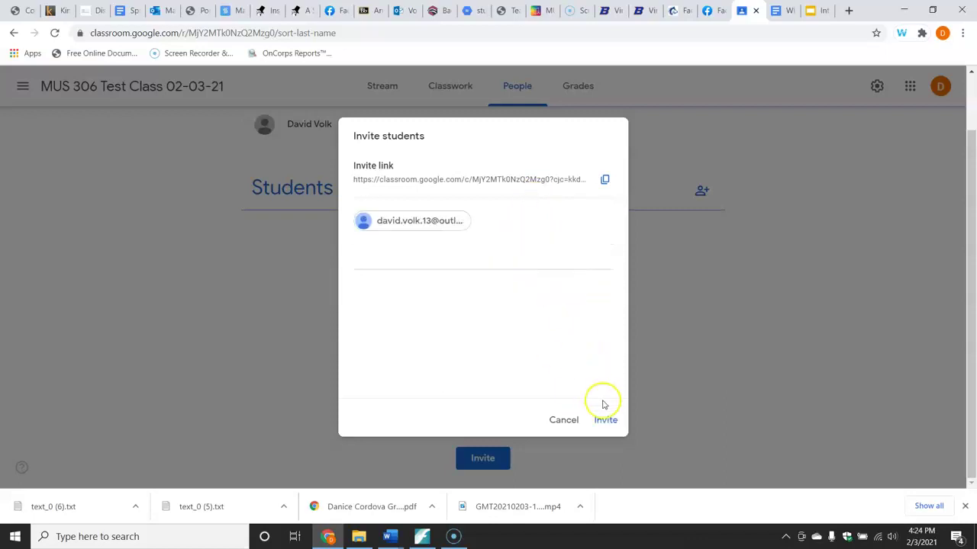
left_click(602, 428)
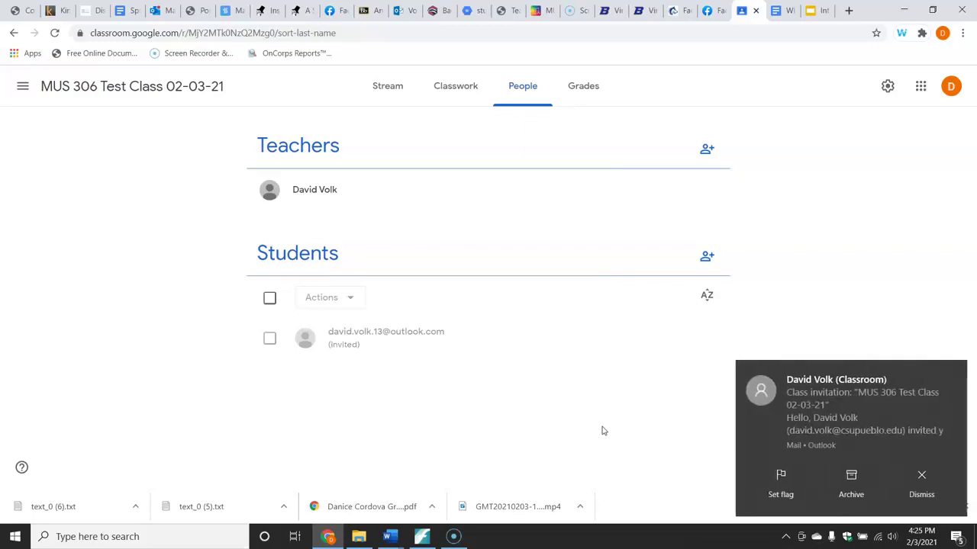
left_click(568, 396)
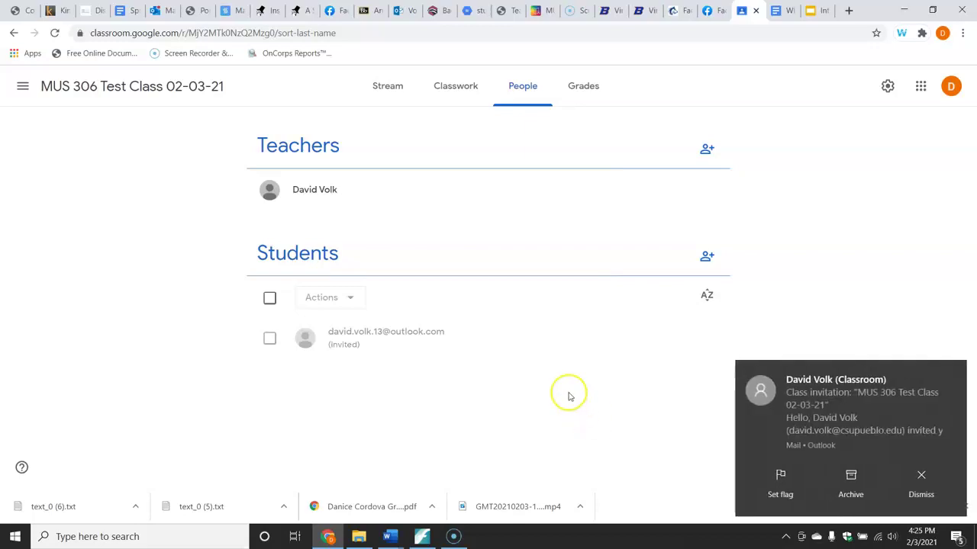